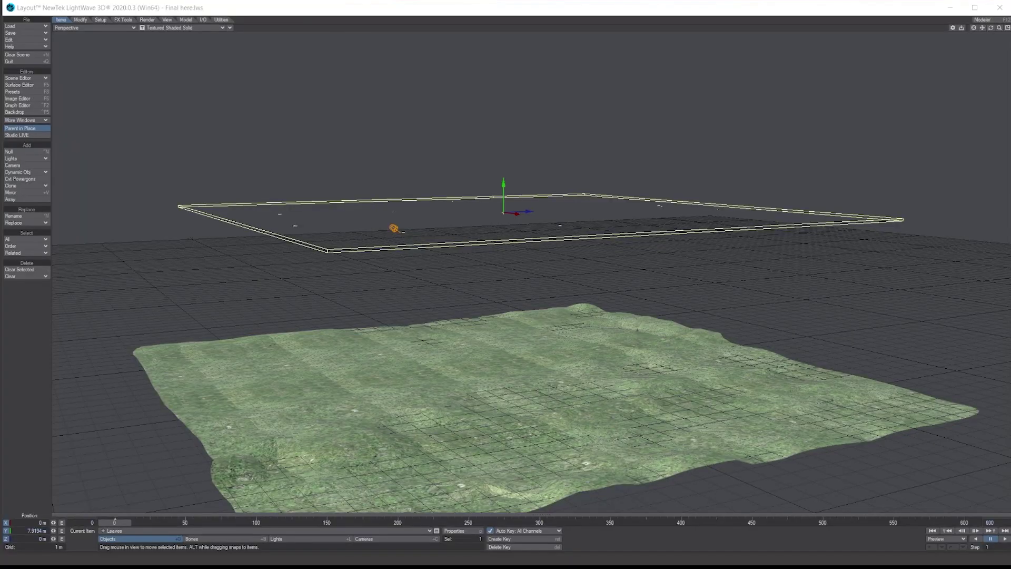
# - Play the finished falling-leaves simulation, stop it and return to the first frame
pyautogui.click(1005, 539)
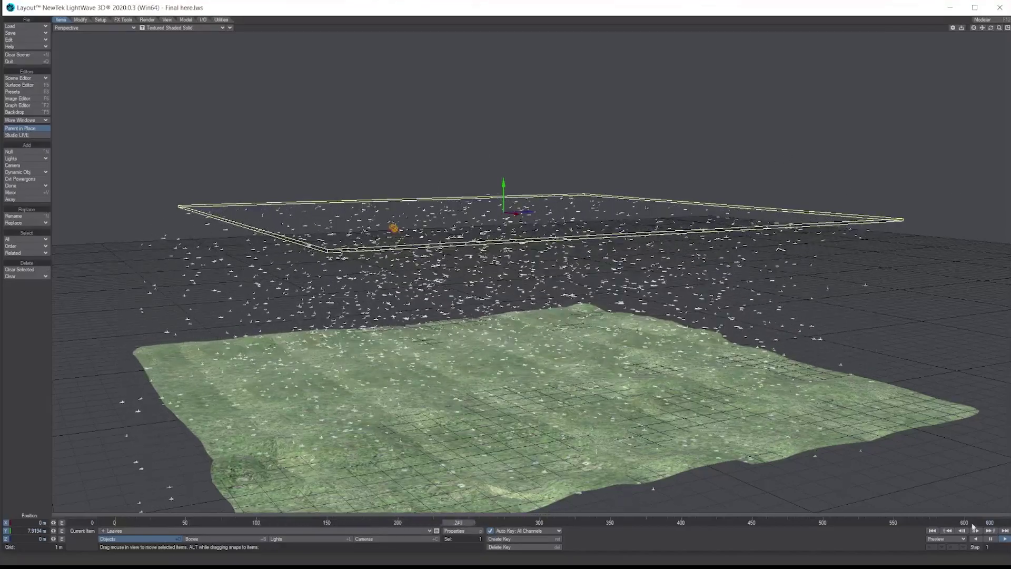
pyautogui.click(992, 541)
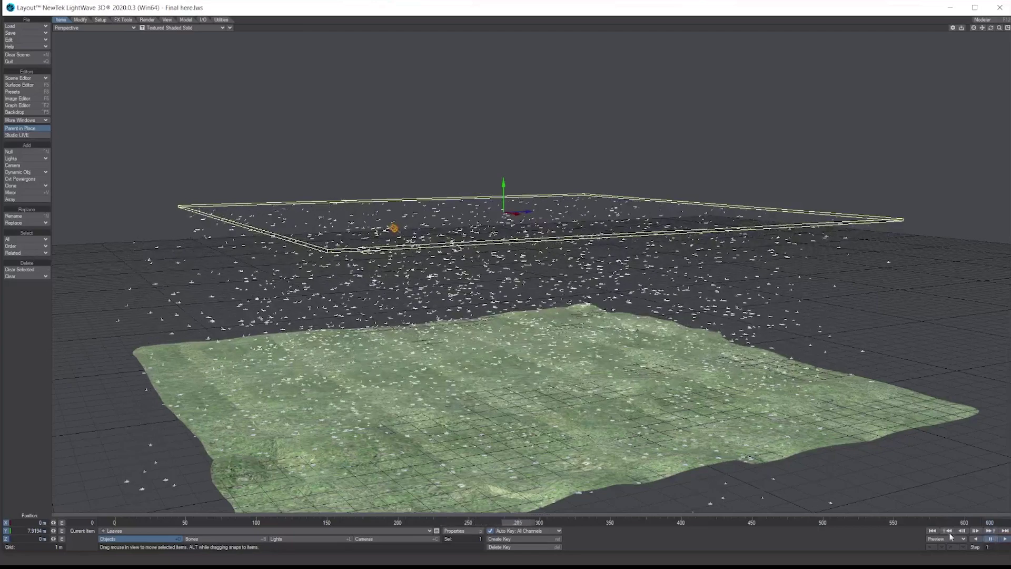
pyautogui.click(932, 531)
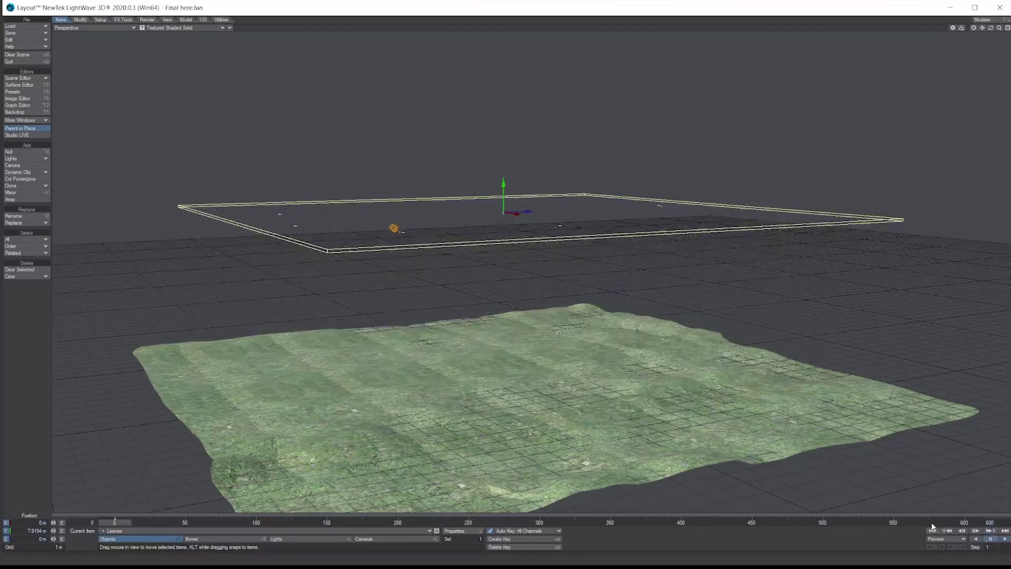
# - Load the "Start scene" file from the Scene folder
pyautogui.click(23, 27)
pyautogui.click(23, 26)
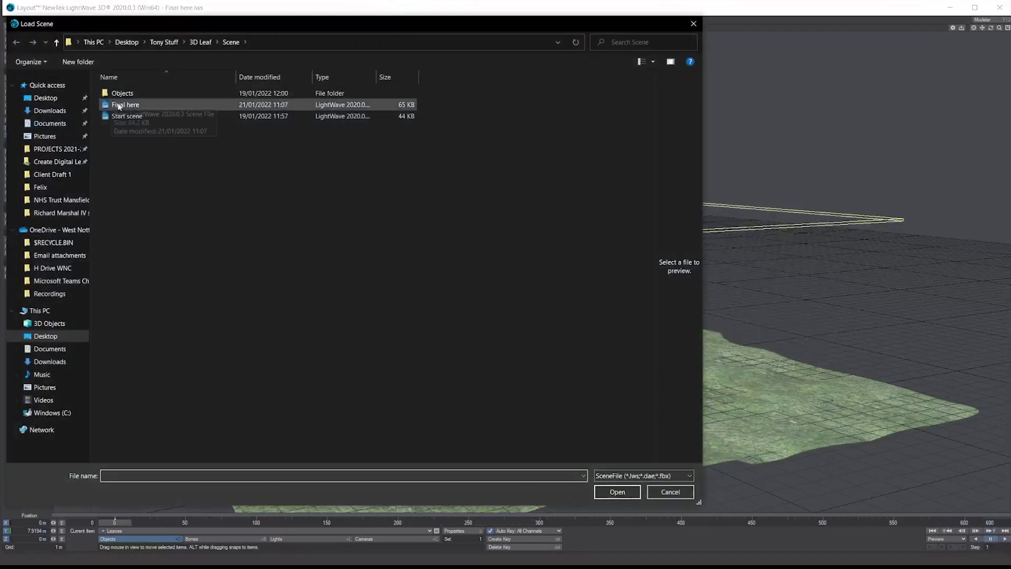
pyautogui.click(129, 117)
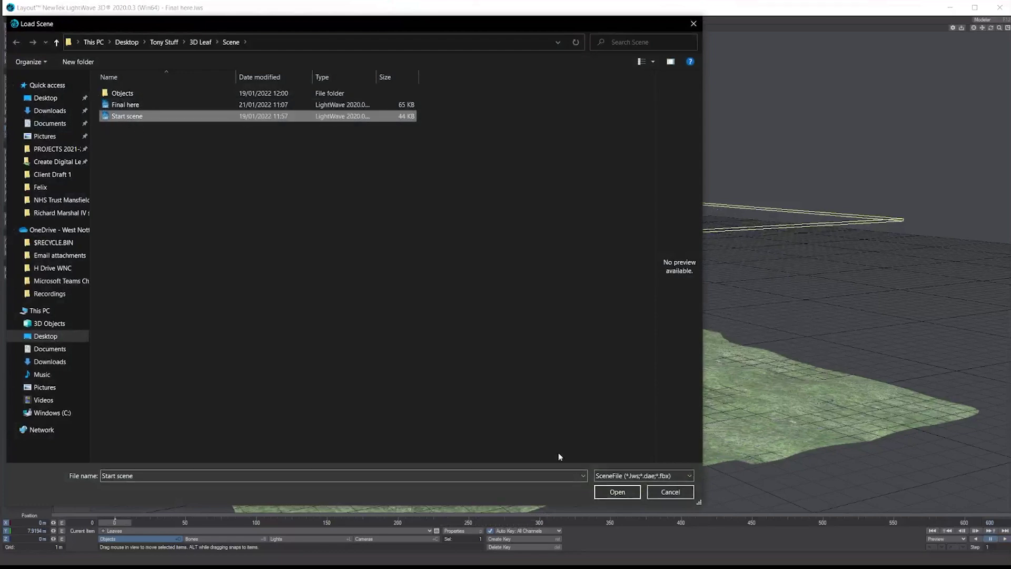
pyautogui.click(622, 493)
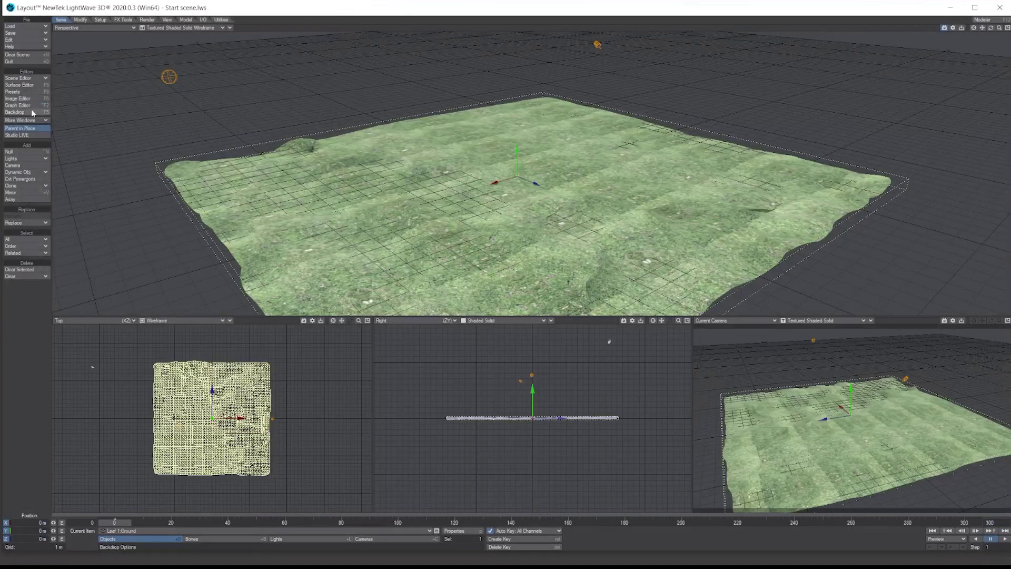
# - Open the Scene Editor to list the items in the scene, keeping it clear of the perspective view
pyautogui.click(24, 78)
pyautogui.click(24, 79)
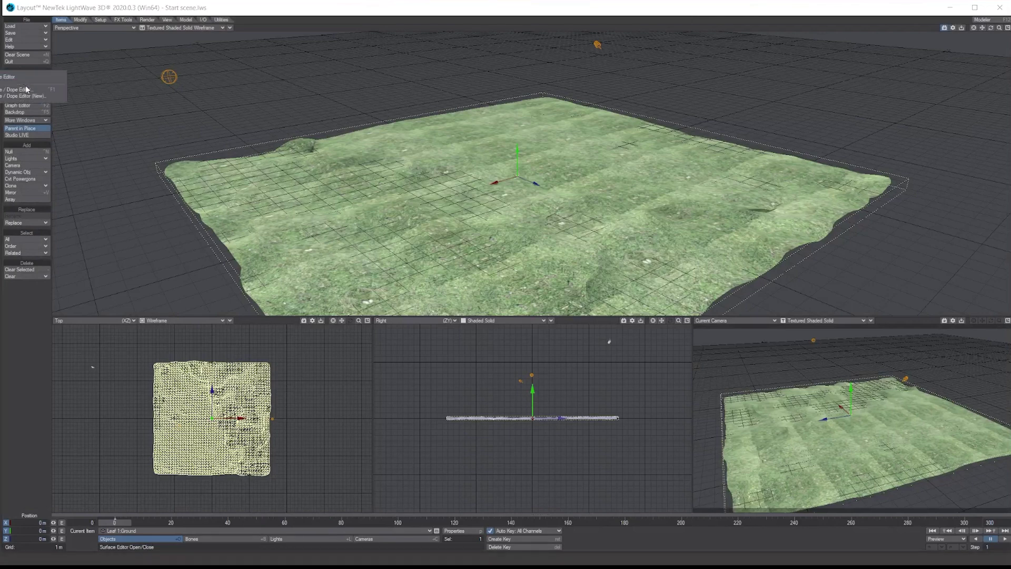
pyautogui.moveTo(883, 128); pyautogui.dragTo(199, 299)
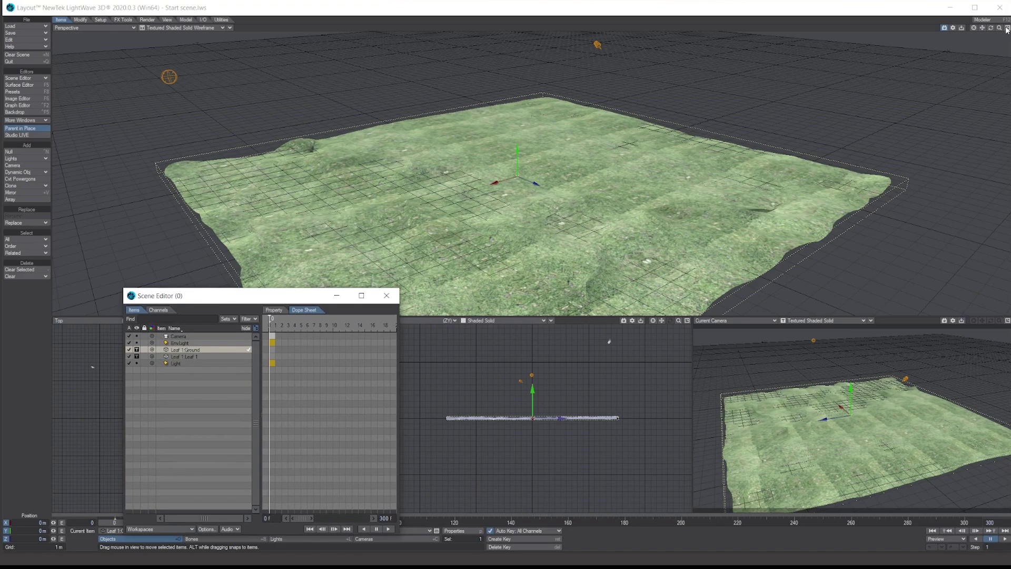
pyautogui.moveTo(990, 27)
pyautogui.mouseDown()
pyautogui.moveTo(990, 71)
pyautogui.moveTo(997, 35)
pyautogui.mouseUp()
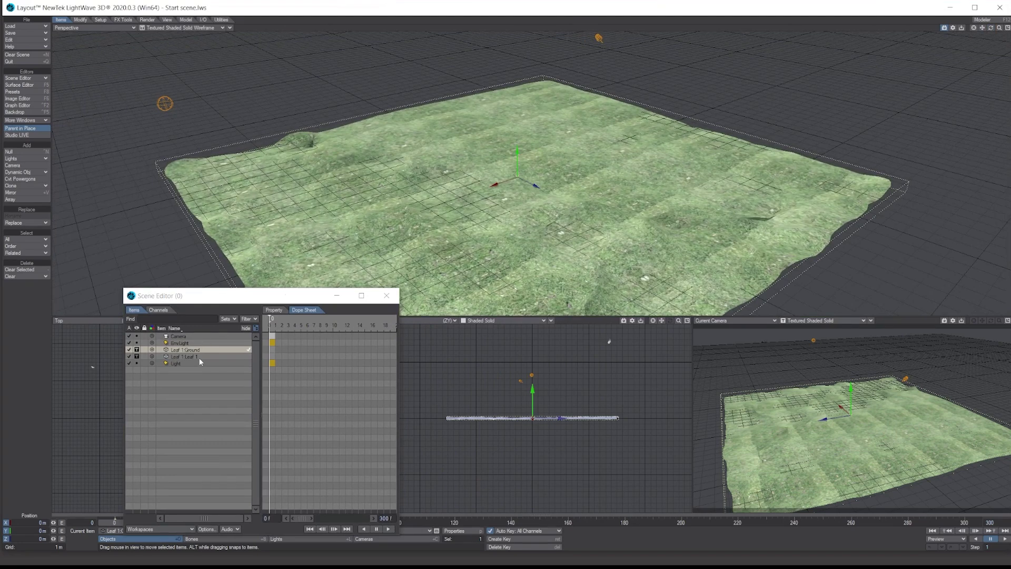
# - Temporarily hide the Ground object to inspect the leaf up close, and restore the ground's textured solid display
pyautogui.click(200, 360)
pyautogui.click(137, 351)
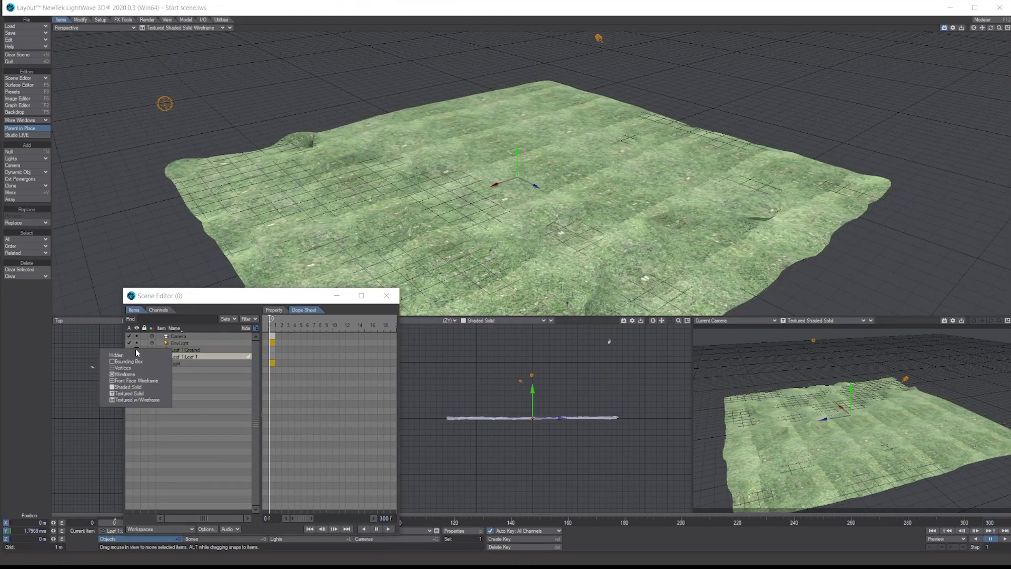
pyautogui.click(137, 354)
pyautogui.moveTo(1000, 30); pyautogui.dragTo(894, 61)
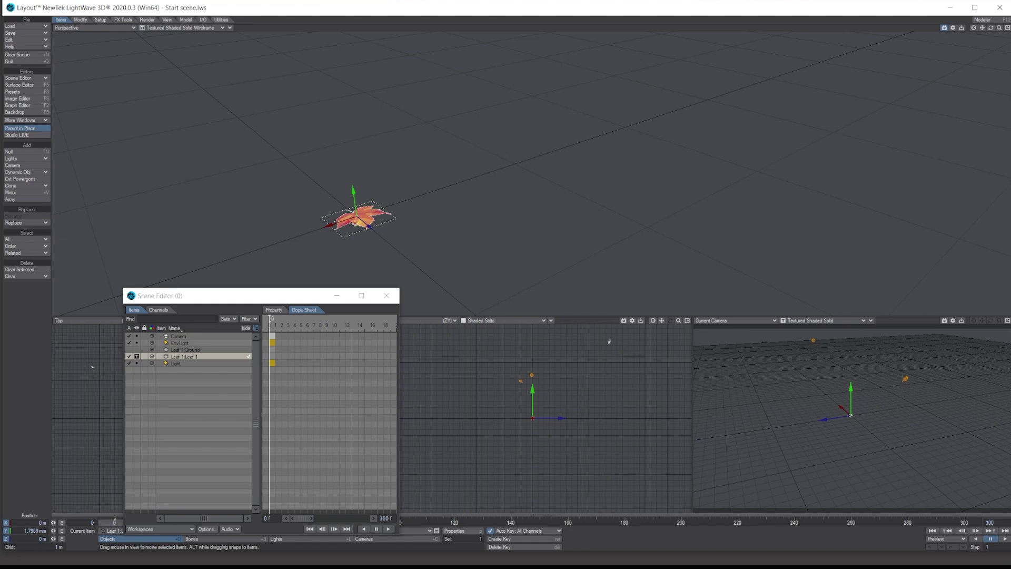
pyautogui.moveTo(999, 29); pyautogui.dragTo(919, 32)
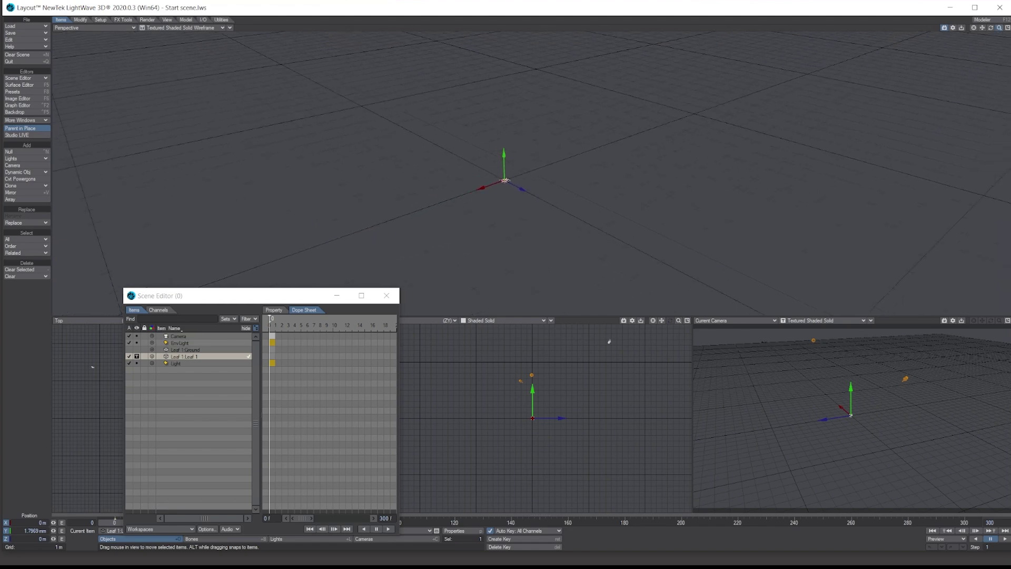
pyautogui.click(136, 350)
pyautogui.click(135, 395)
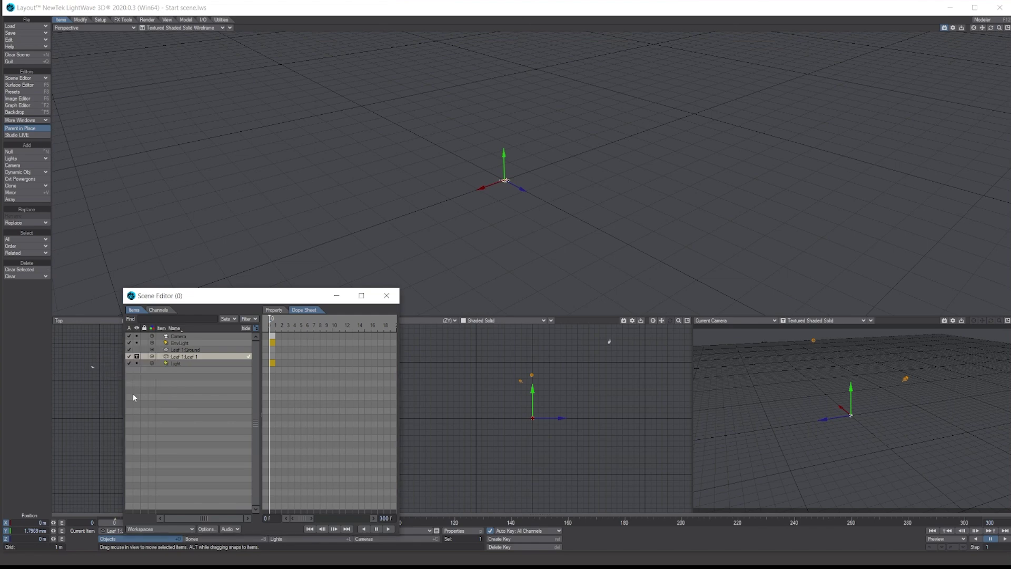
# - Check the environment light and the other light in the item list, and close the Scene Editor
pyautogui.click(199, 342)
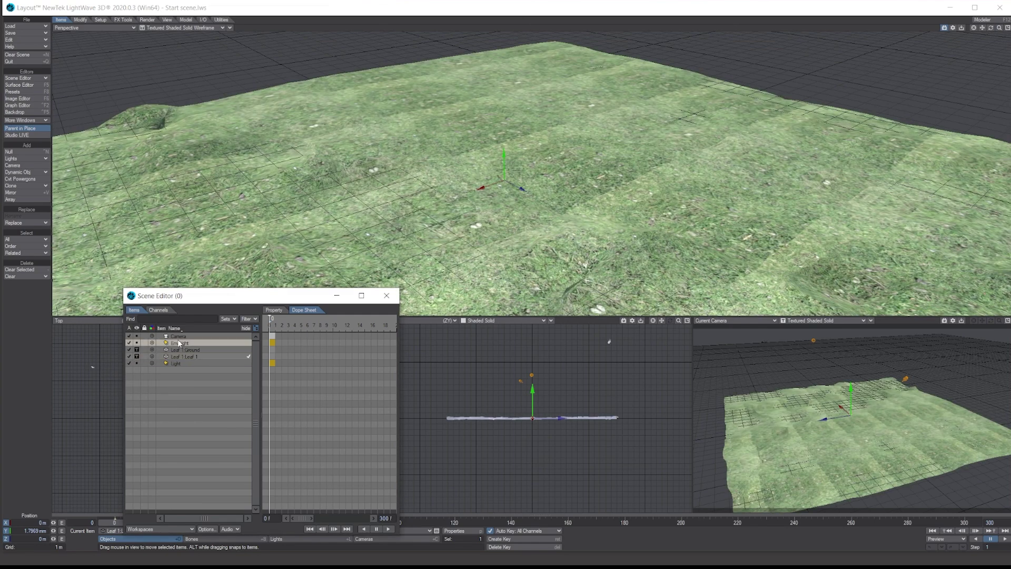
pyautogui.click(176, 365)
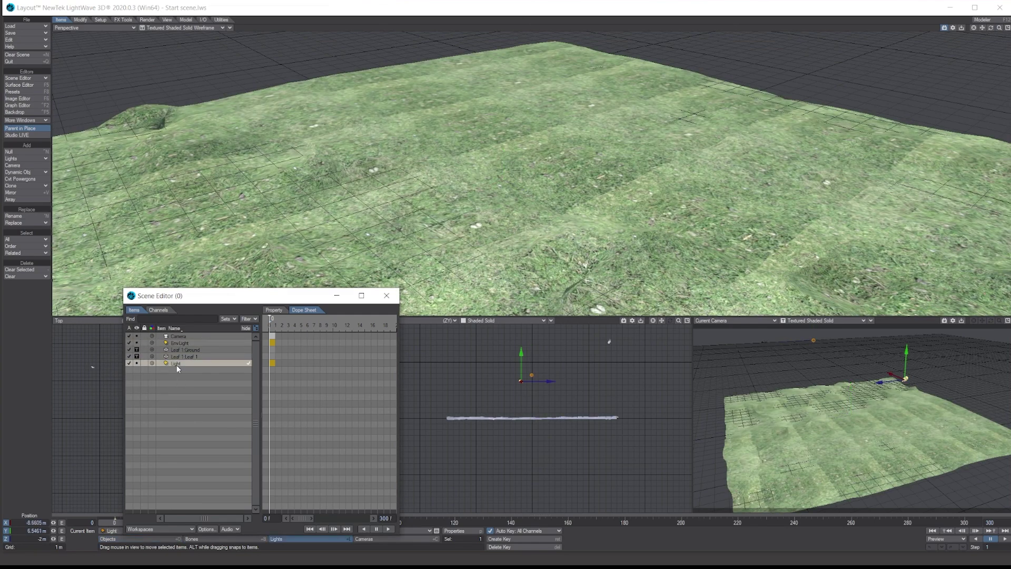
pyautogui.click(387, 295)
pyautogui.moveTo(997, 36); pyautogui.dragTo(995, 33)
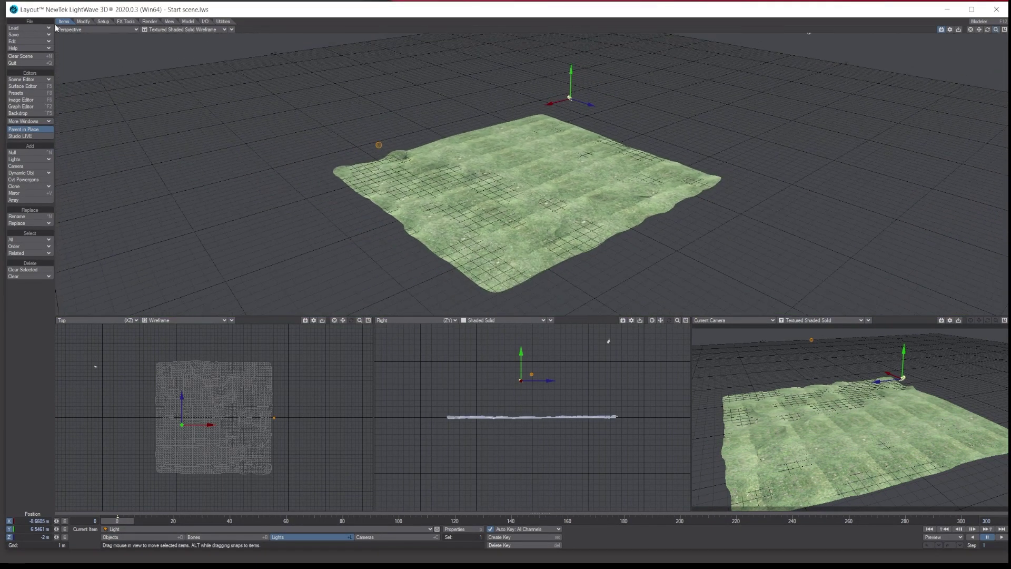
# - Add an HV particle emitter named Leaves to the scene
pyautogui.click(24, 173)
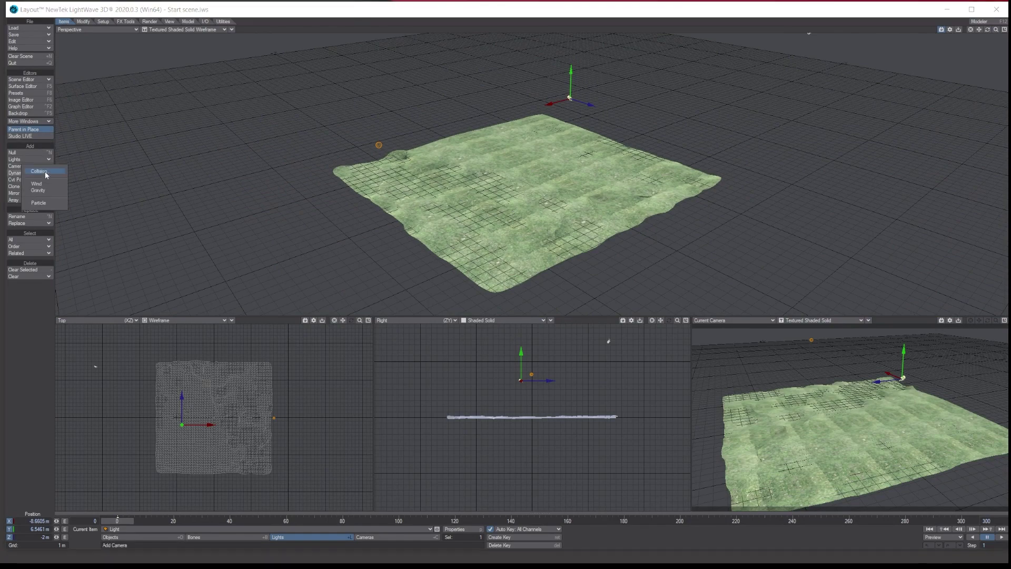
pyautogui.click(39, 203)
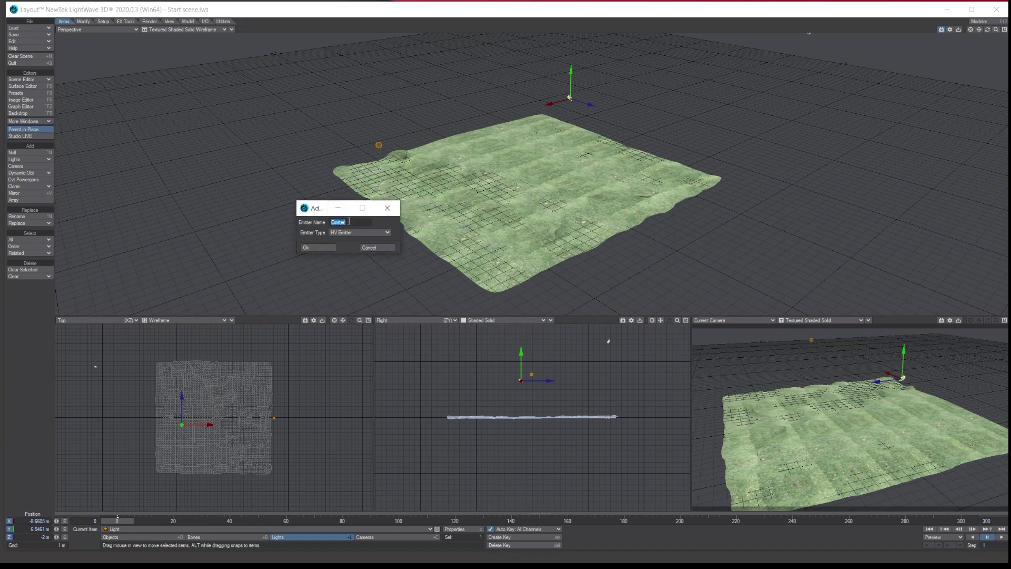
pyautogui.write('Leaves')
pyautogui.click(318, 248)
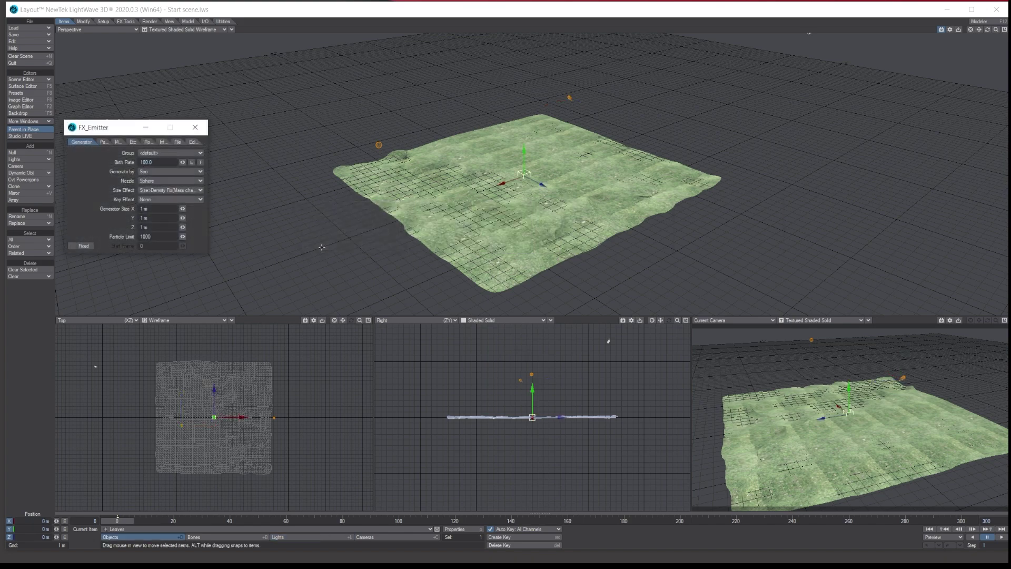
# - Raise the Leaves emitter to about 5.4 m above the ground
pyautogui.moveTo(532, 391); pyautogui.dragTo(532, 360)
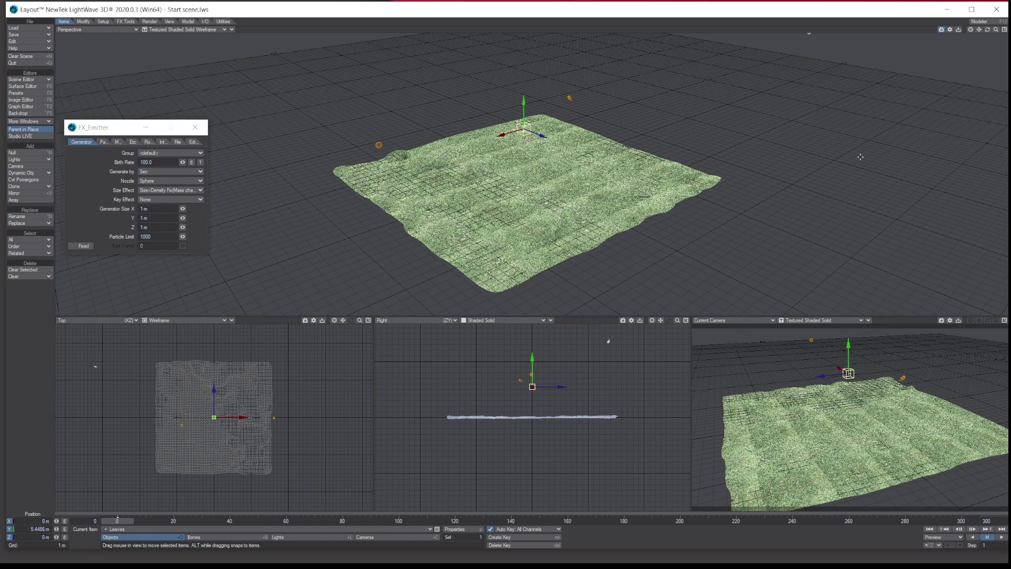
pyautogui.moveTo(804, 35)
pyautogui.keyDown('alt'); pyautogui.mouseDown()
pyautogui.moveTo(792, 36)
pyautogui.moveTo(800, 46)
pyautogui.mouseUp(); pyautogui.keyUp('alt')
pyautogui.moveTo(98, 131); pyautogui.dragTo(179, 132)
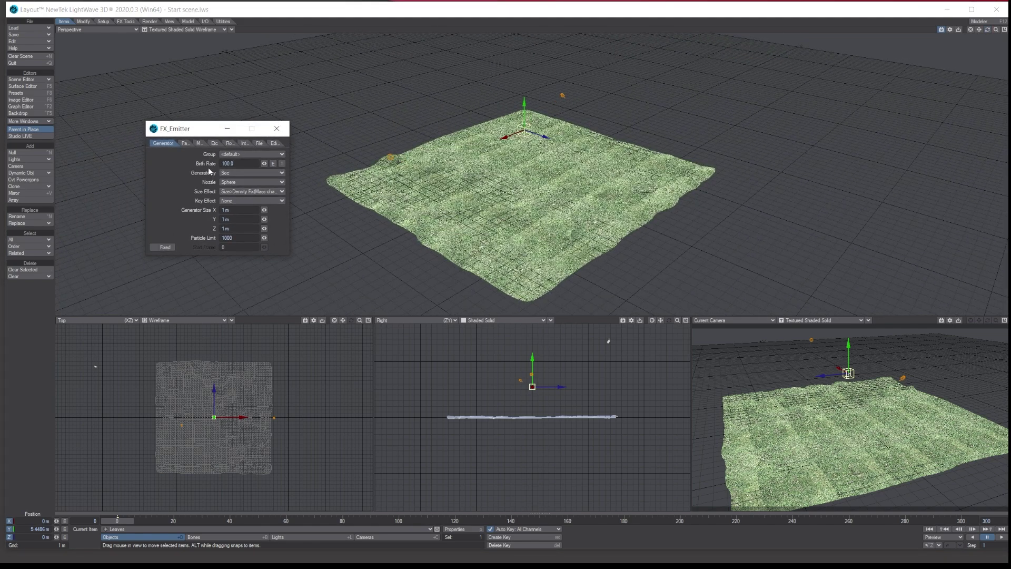
# - Set the emitter's birth rate to 10 particles, generated by frame
pyautogui.click(238, 165)
pyautogui.write('10')
pyautogui.click(235, 174)
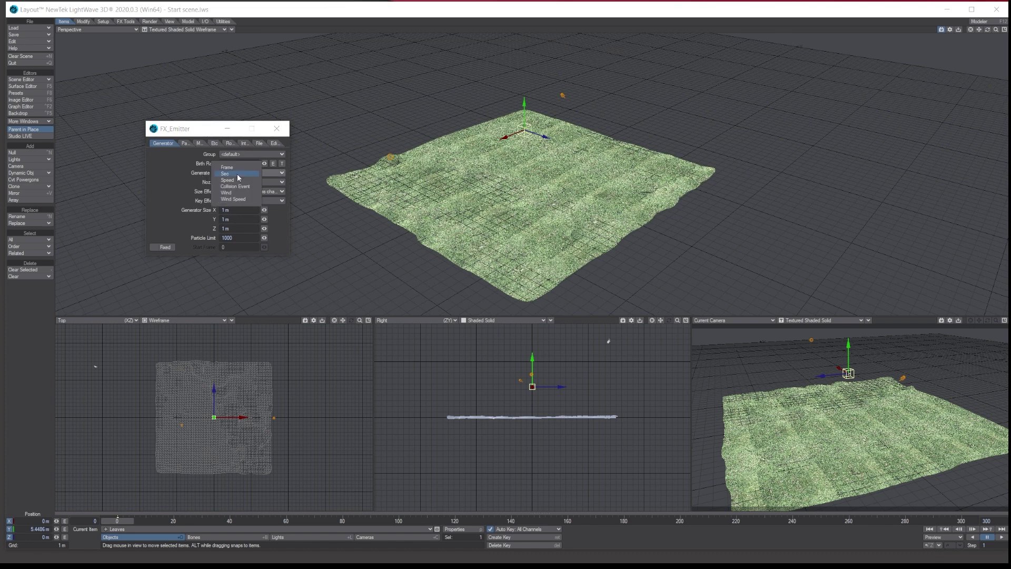
pyautogui.click(239, 169)
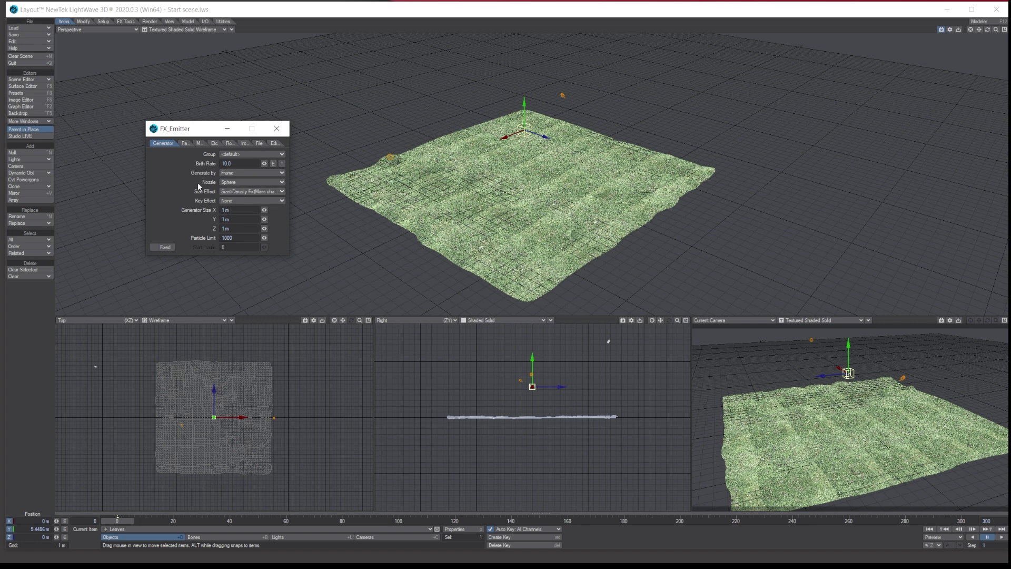
# - Set the emitter's nozzle to Box and its size effect to Size(no change)
pyautogui.click(243, 182)
pyautogui.click(243, 183)
pyautogui.click(239, 191)
pyautogui.click(238, 185)
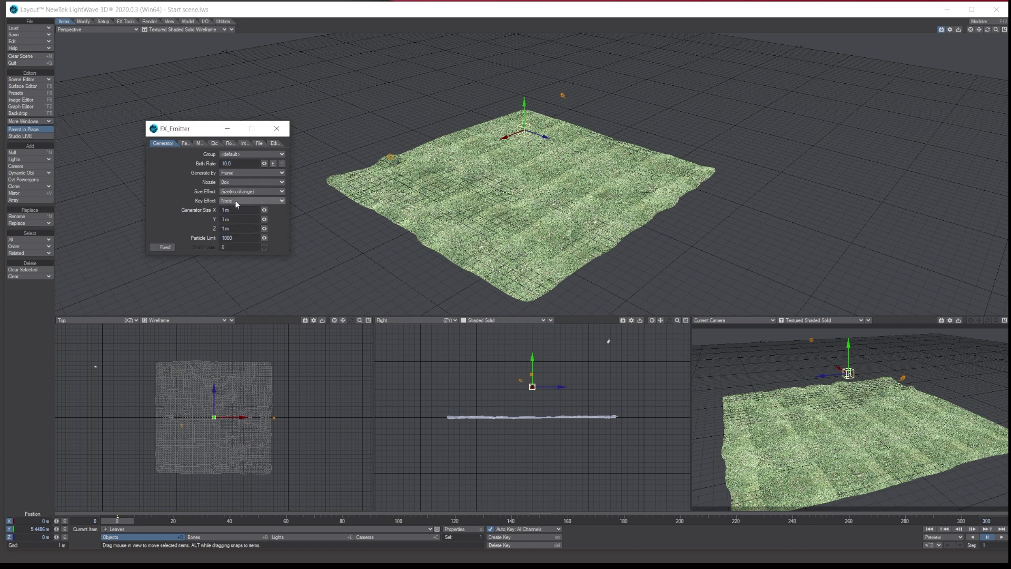
# - Set the generator size to 25 m in X, 100 mm in Y and 25 m in Z, and the particle limit to 1000000
pyautogui.moveTo(232, 210); pyautogui.dragTo(203, 213)
pyautogui.write('25')
pyautogui.press('Tab')
pyautogui.write('10')
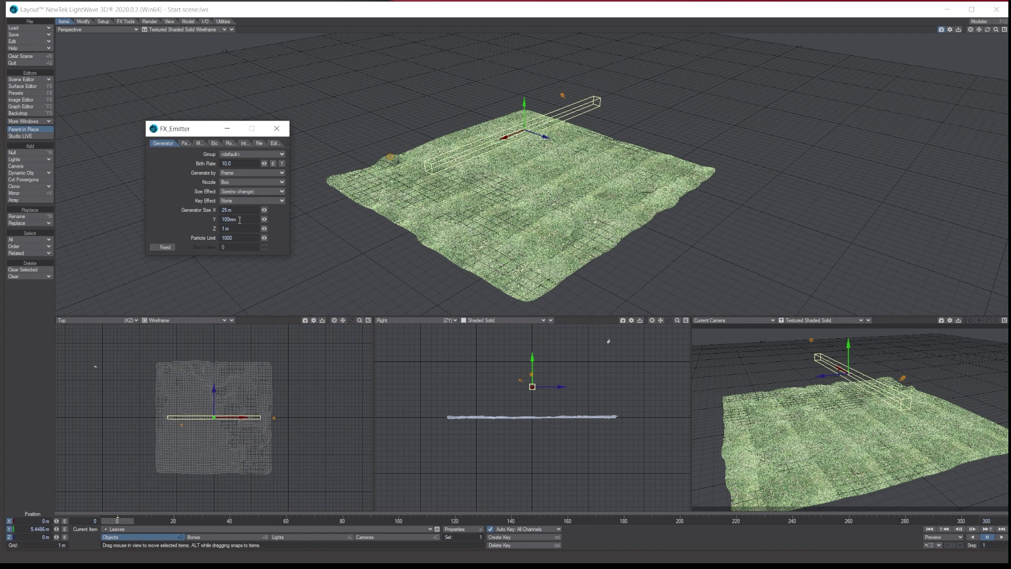
pyautogui.press('Tab')
pyautogui.write('25')
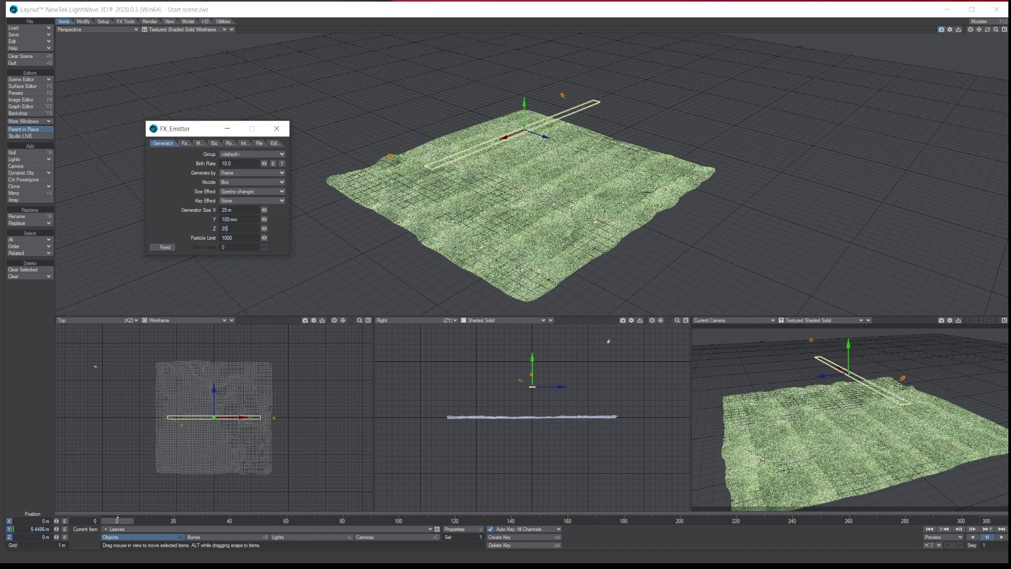
pyautogui.press('Tab')
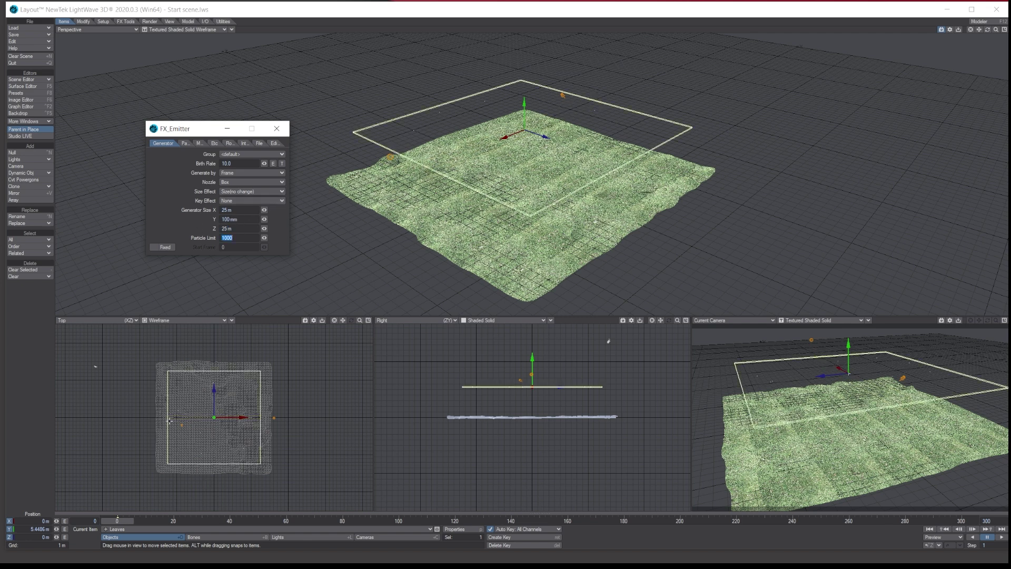
pyautogui.click(244, 237)
# - Set the particle weight to 0.1, the particle resistance to 0.5 and the life time to 0 frames
pyautogui.click(185, 143)
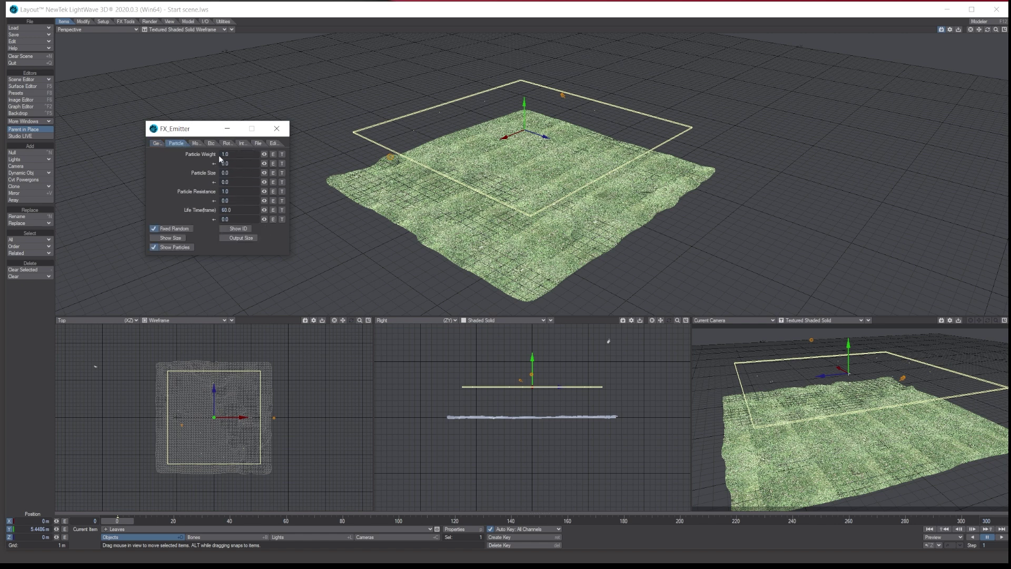
pyautogui.click(235, 154)
pyautogui.write('0.1')
pyautogui.press('Tab')
pyautogui.click(224, 191)
pyautogui.write('0.5')
pyautogui.press('Tab')
pyautogui.press('Tab')
pyautogui.write('0')
pyautogui.press('Tab')
pyautogui.click(182, 211)
# - Set the emitter's motion to an explosion of 1 and a vibration of 2
pyautogui.click(194, 144)
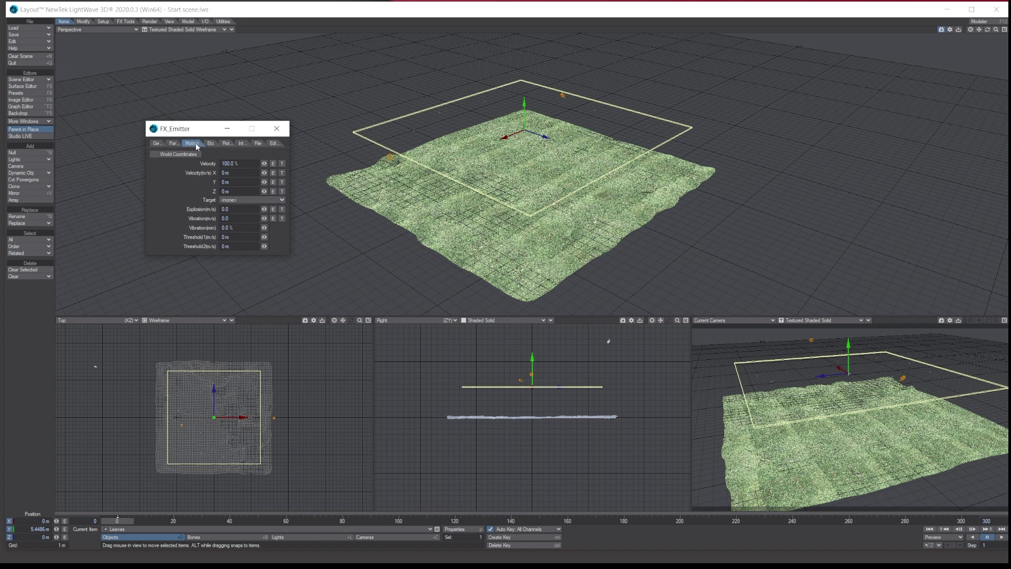
pyautogui.click(199, 211)
pyautogui.write('1')
pyautogui.press('Tab')
pyautogui.click(200, 227)
pyautogui.write('2')
pyautogui.press('Tab')
# - Set the emitter's Y gravity to -9.8
pyautogui.click(211, 144)
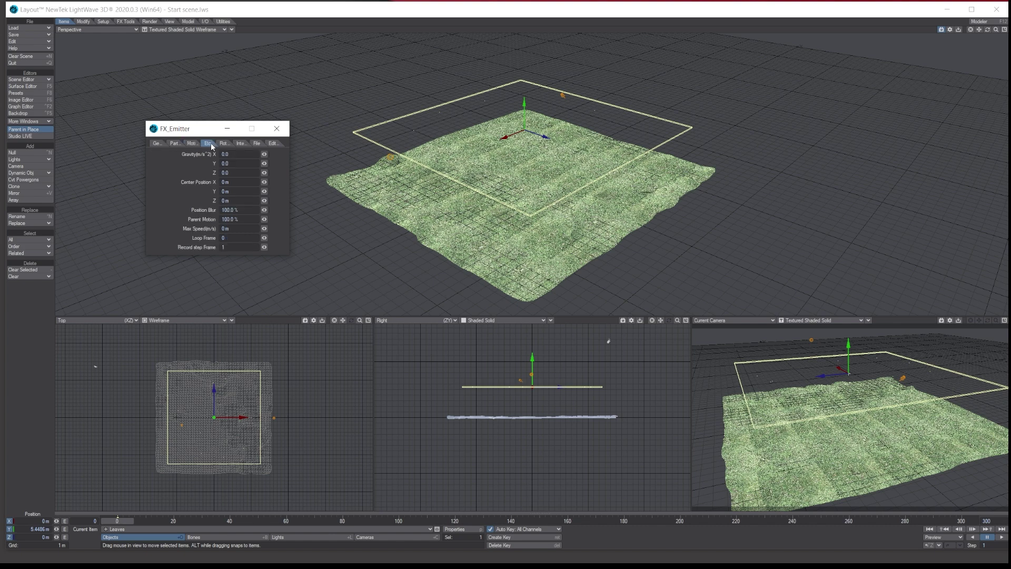
pyautogui.click(191, 163)
pyautogui.write('-9.8')
pyautogui.press('Tab')
# - Set the particles' rotation mode to Random Rotation&Scale
pyautogui.click(223, 143)
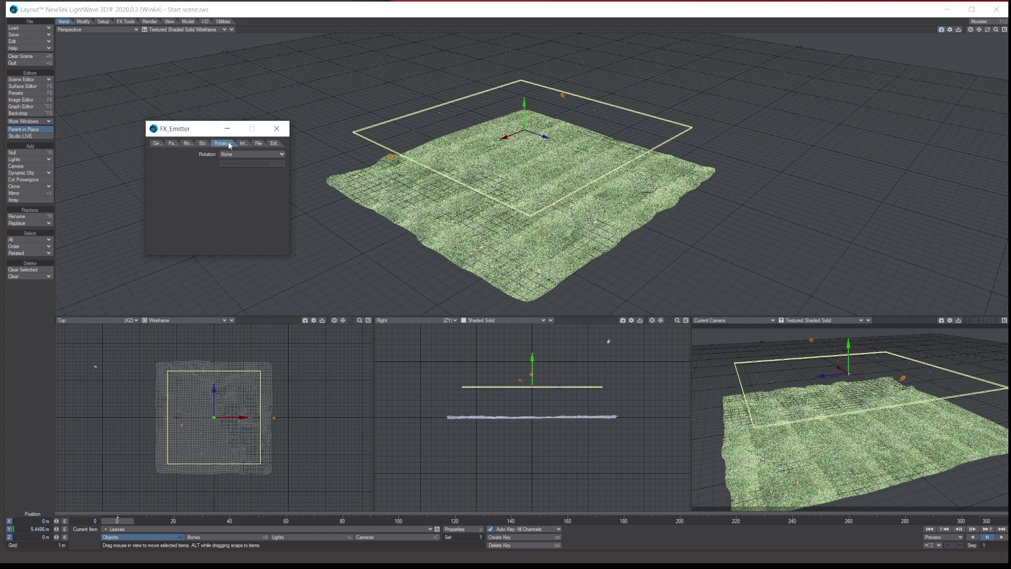
pyautogui.click(235, 153)
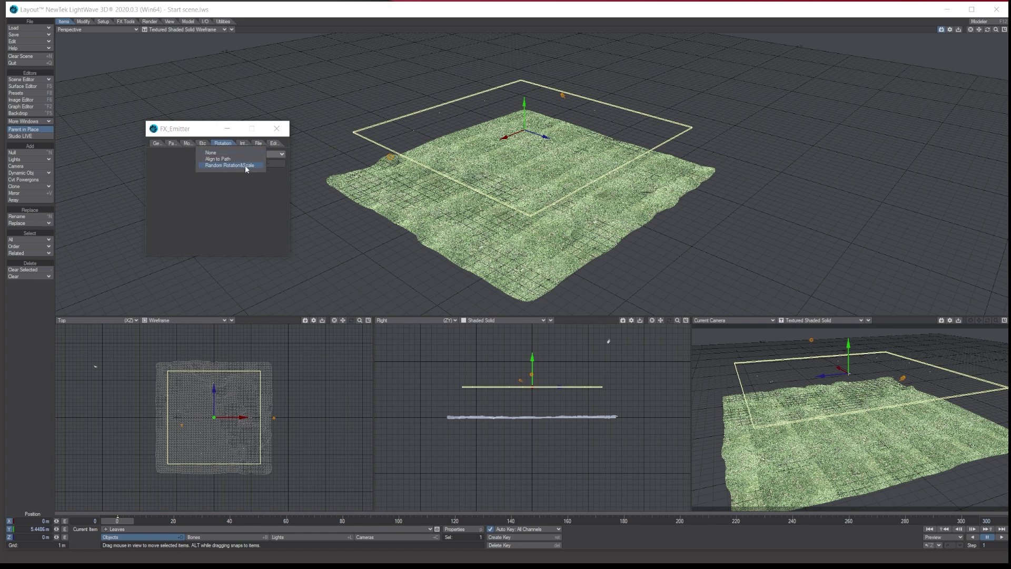
pyautogui.click(245, 166)
# - Review the emitter's interaction, file and generator settings, and close the emitter window
pyautogui.click(241, 141)
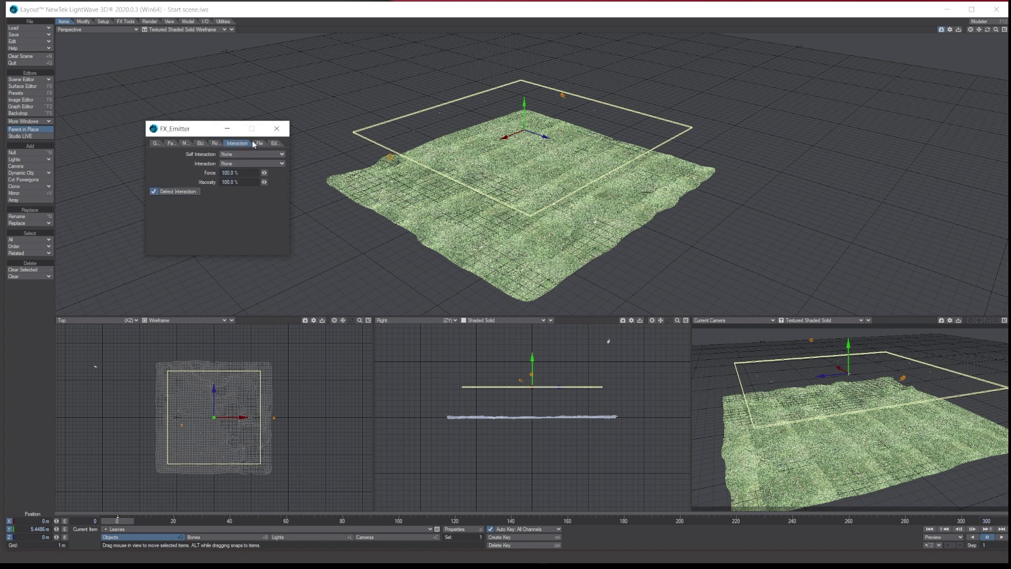
pyautogui.click(257, 143)
pyautogui.click(157, 143)
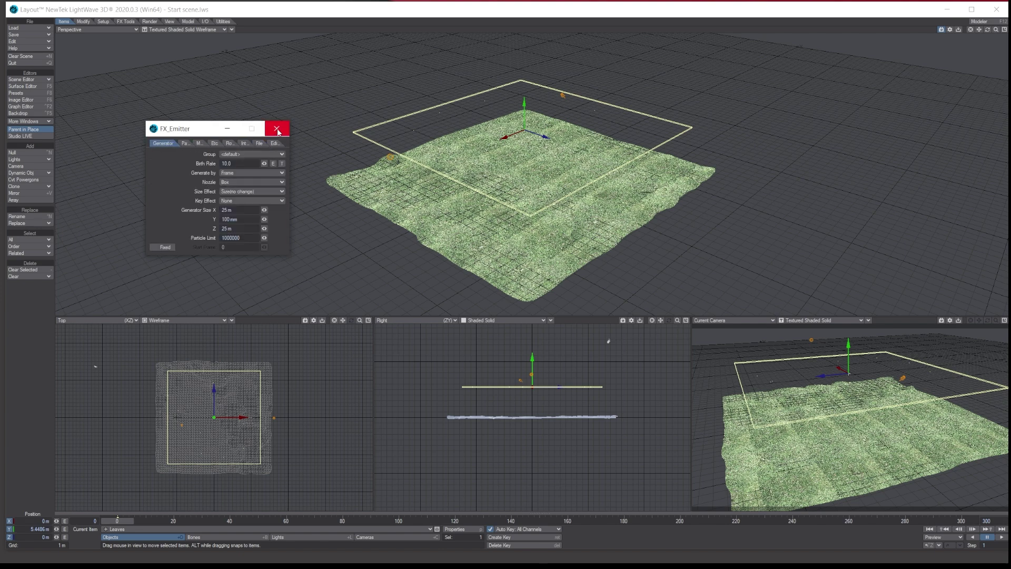
pyautogui.click(277, 131)
# - Play the particle simulation from a closer view, stop it and return to frame 0
pyautogui.press('space')
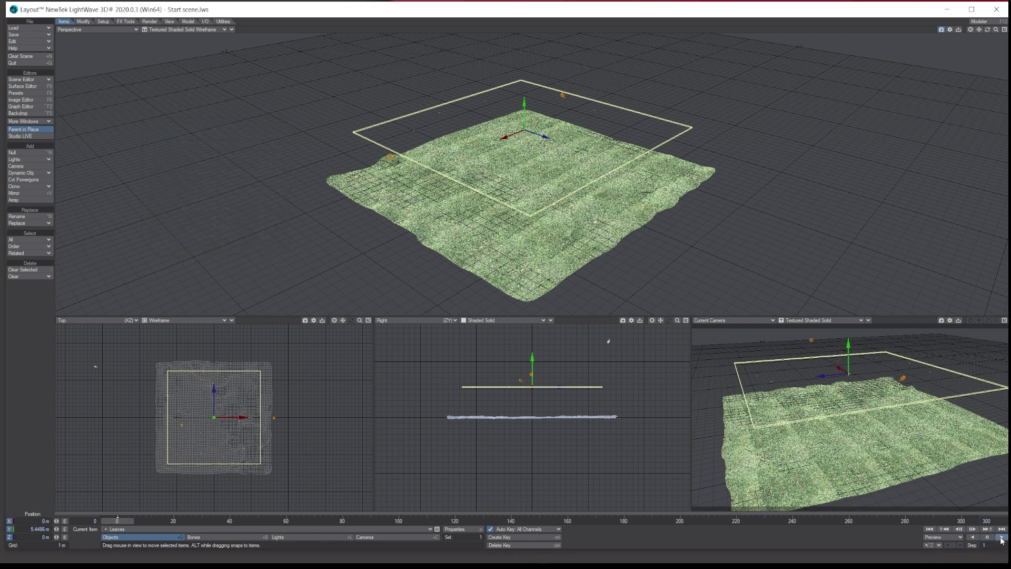
pyautogui.moveTo(988, 29)
pyautogui.mouseDown()
pyautogui.moveTo(790, 41)
pyautogui.moveTo(813, 52)
pyautogui.moveTo(827, 50)
pyautogui.moveTo(609, 50)
pyautogui.moveTo(741, 53)
pyautogui.moveTo(996, 31)
pyautogui.mouseUp()
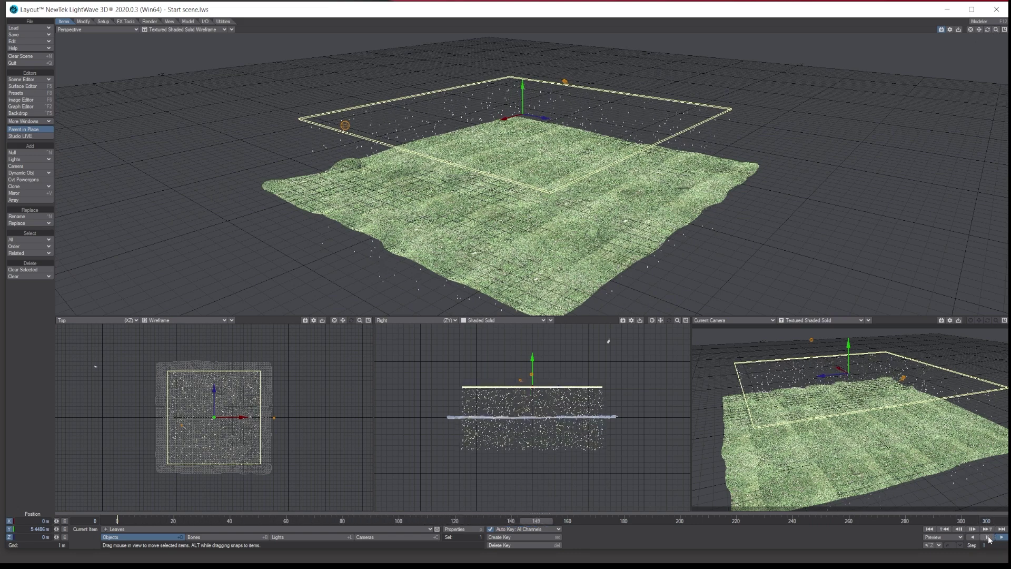
pyautogui.click(988, 537)
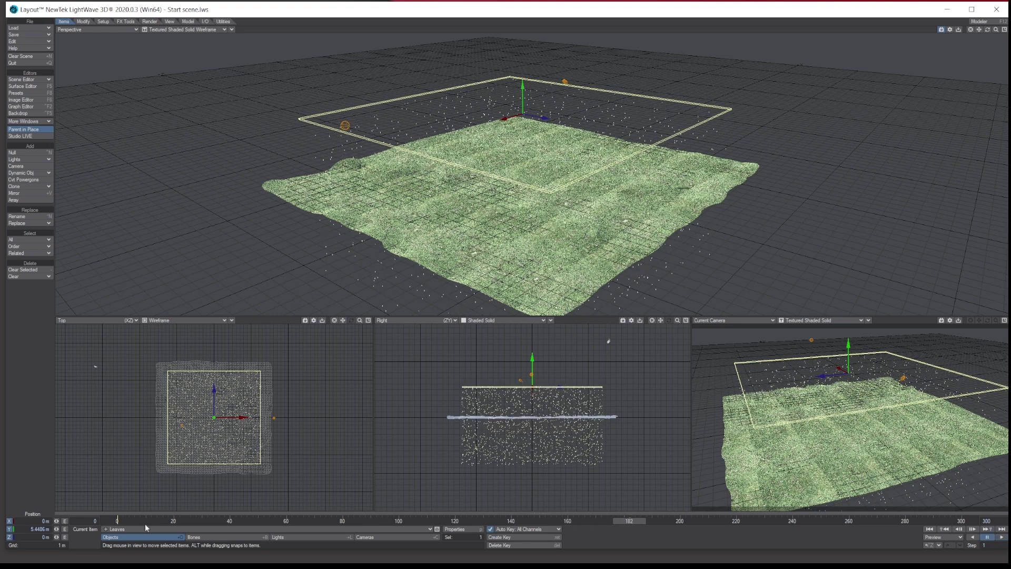
pyautogui.click(117, 521)
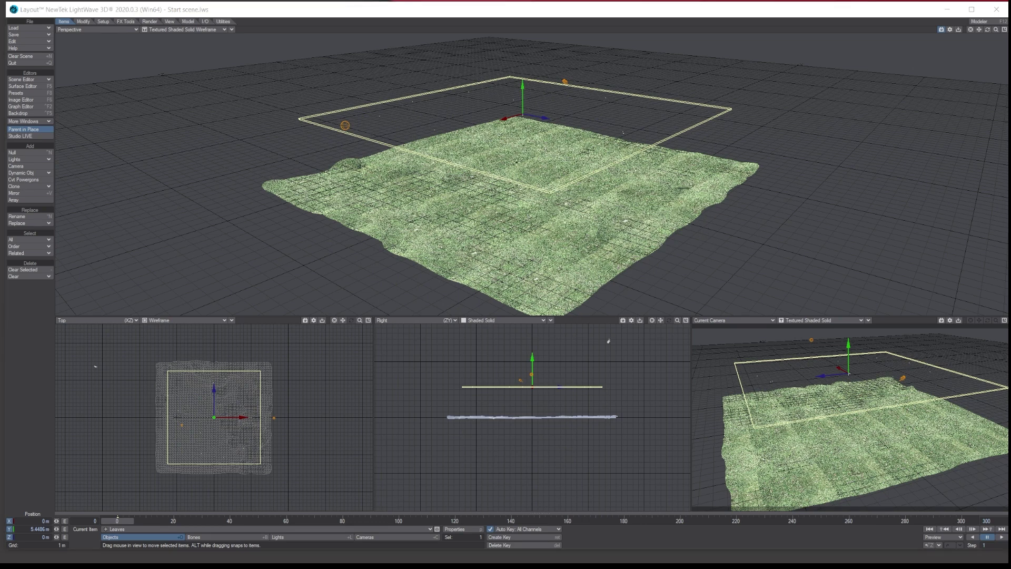
# - Add an Instance Generator to the Leaves object and open its settings
pyautogui.click(457, 529)
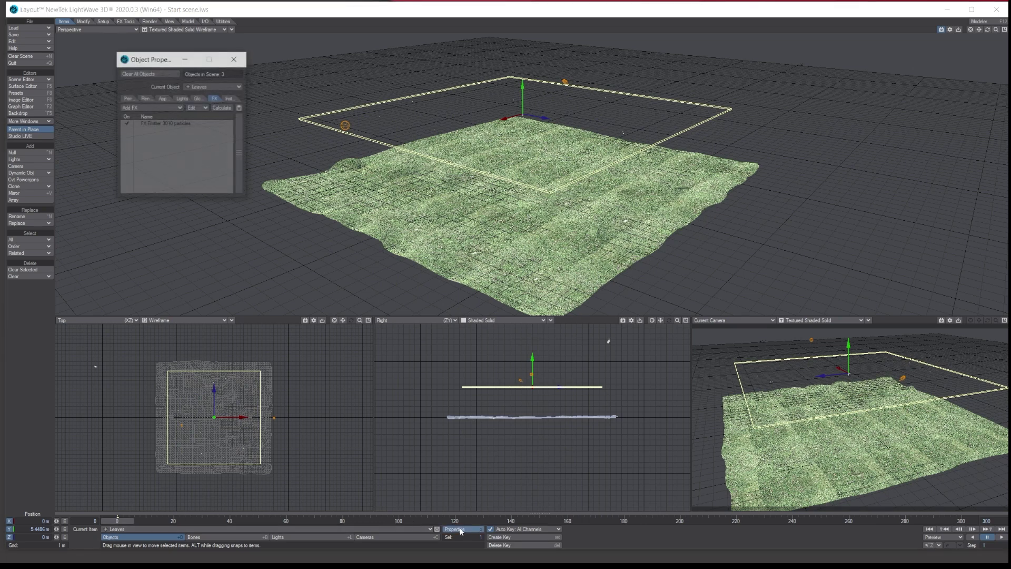
pyautogui.click(232, 99)
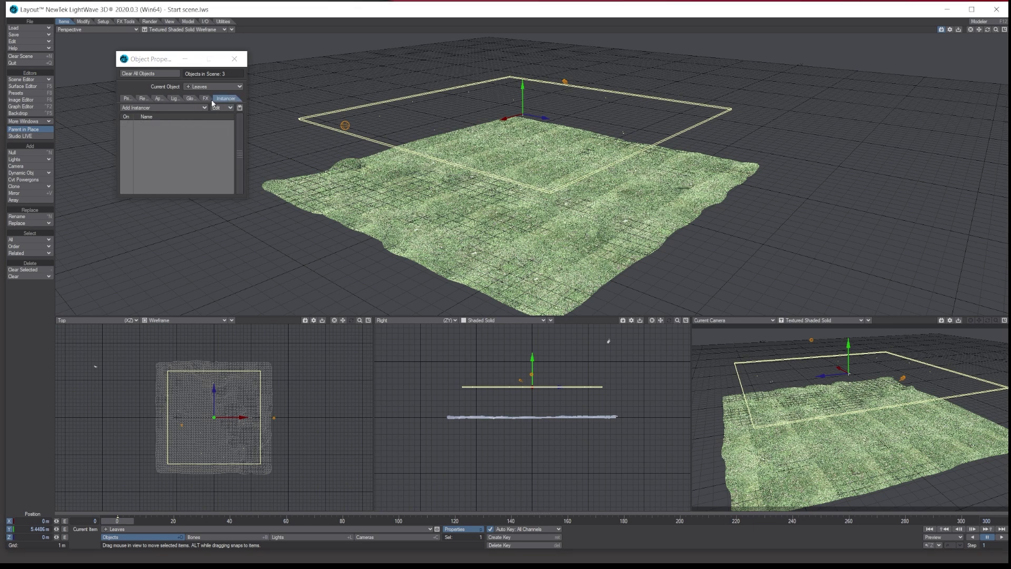
pyautogui.click(140, 108)
pyautogui.click(138, 105)
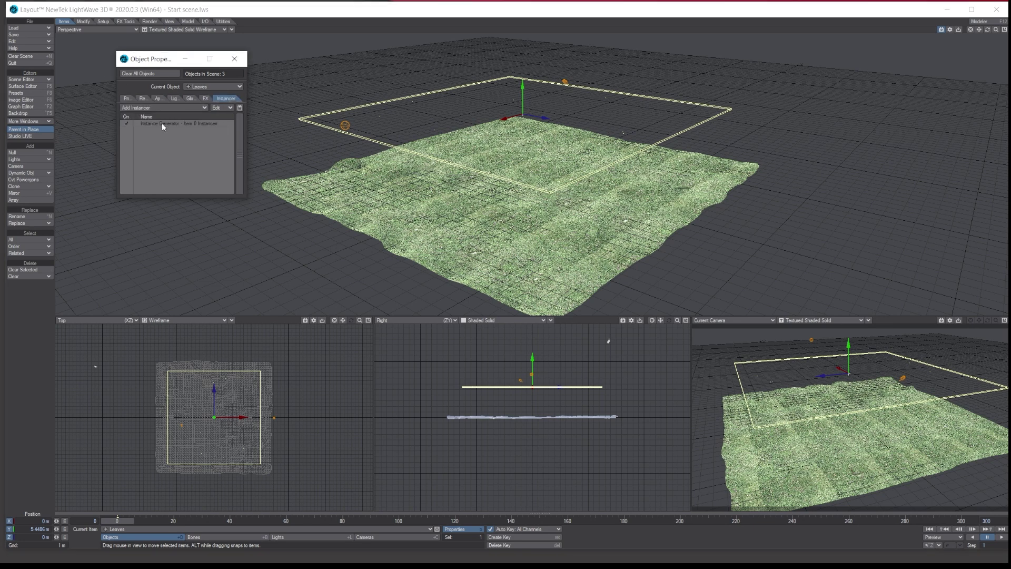
pyautogui.doubleClick(177, 125)
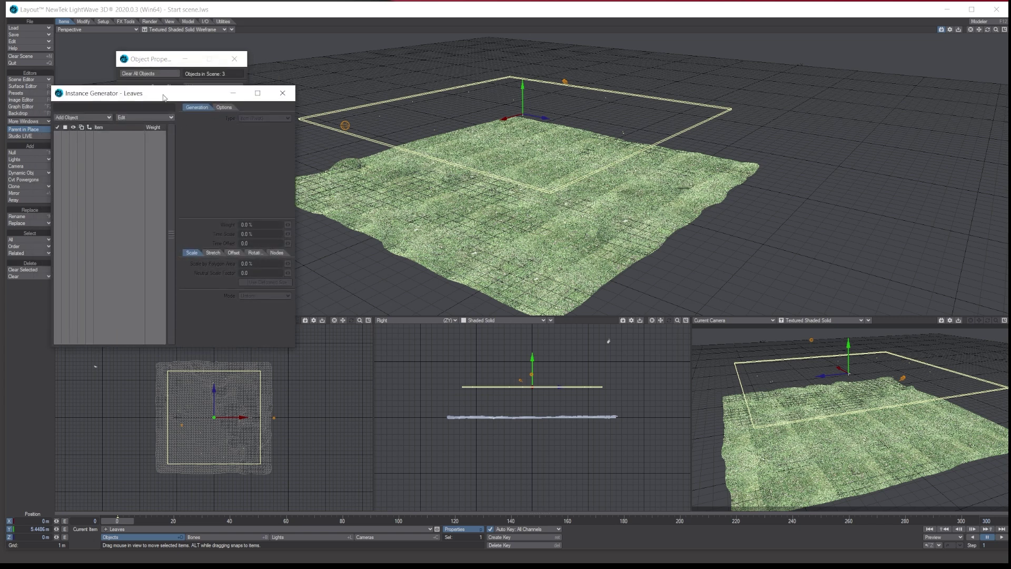
# - Add the Leaf 1 layer as the instanced object in the Leaves generator and select its entry
pyautogui.moveTo(149, 85); pyautogui.dragTo(245, 148)
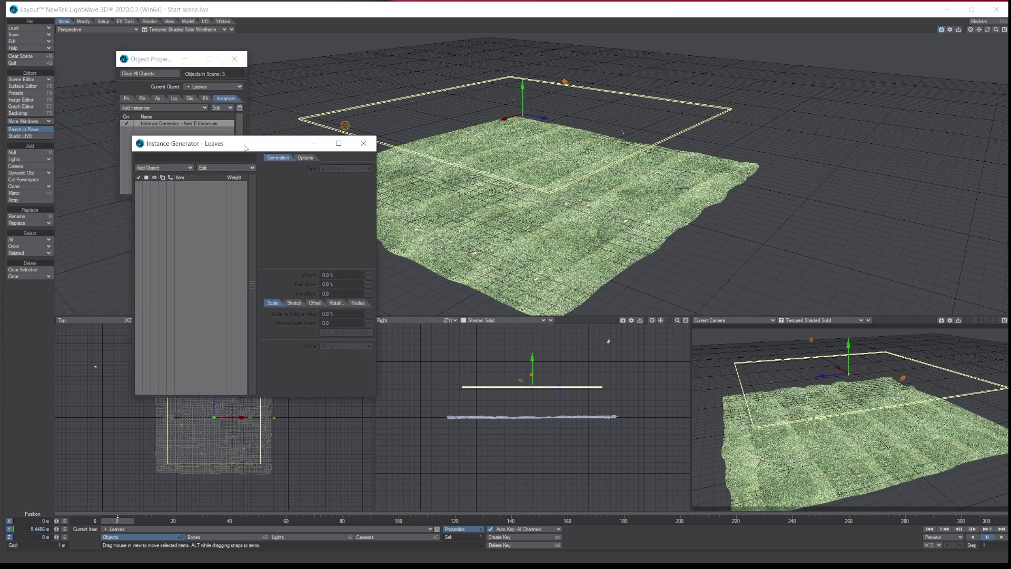
pyautogui.click(170, 167)
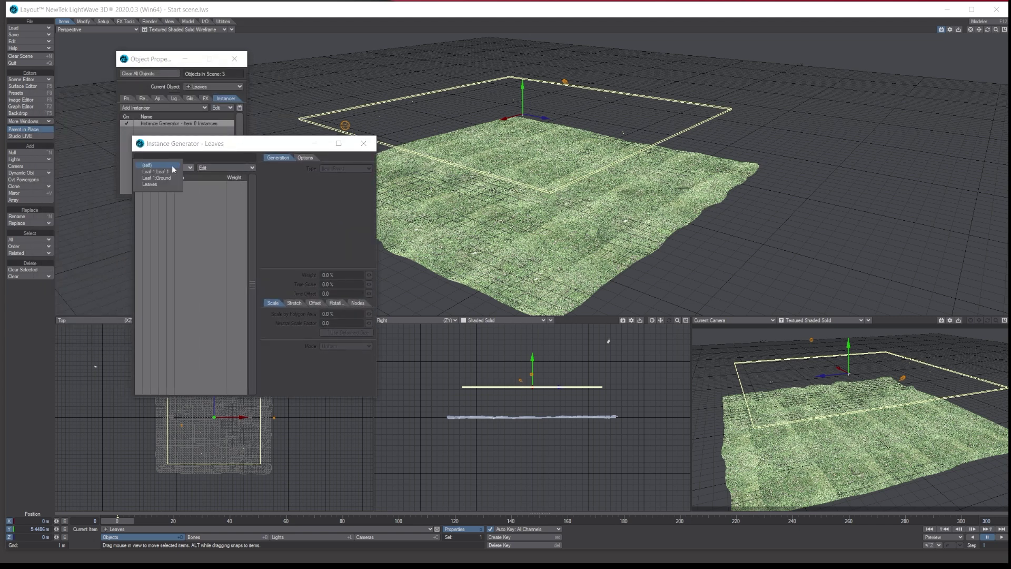
pyautogui.click(143, 172)
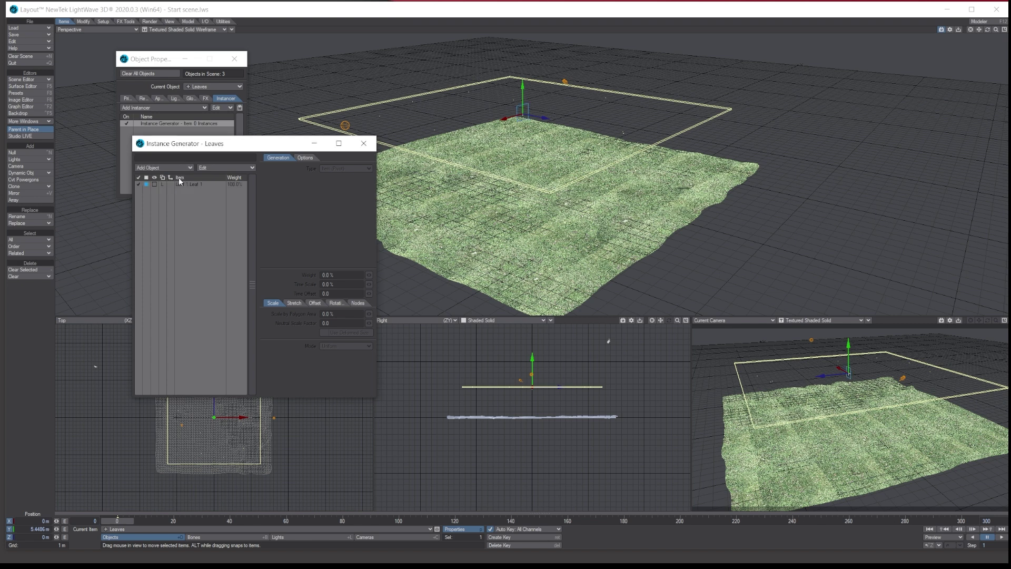
pyautogui.click(189, 184)
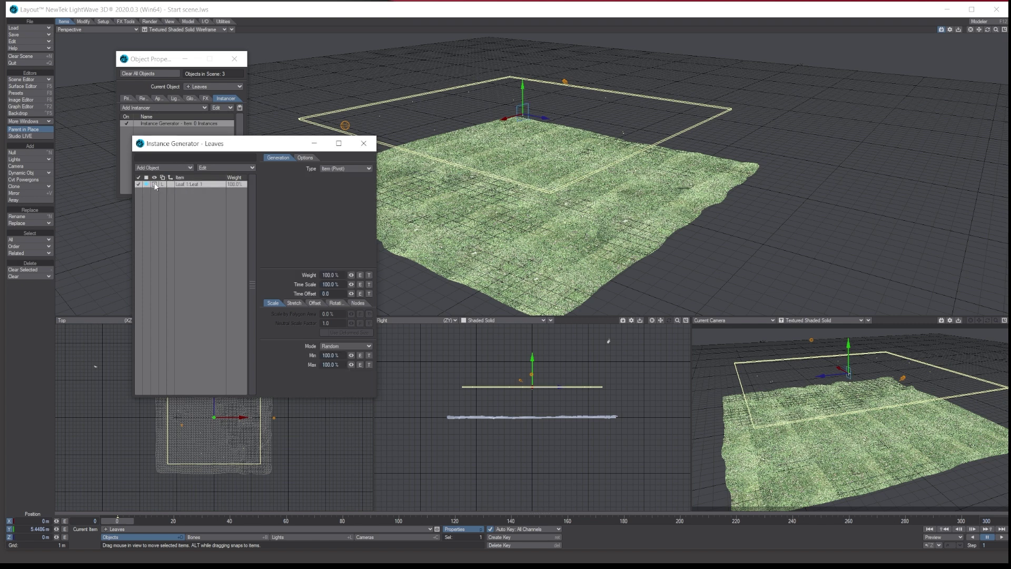
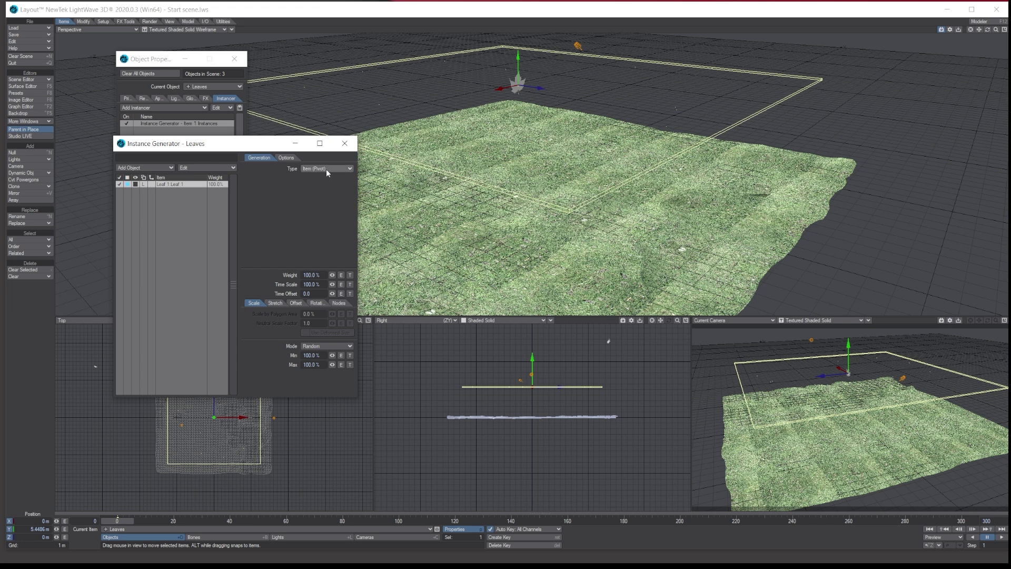
# - Set the generation type of the Leaf 1 instances to Particles and go to frame 219
pyautogui.click(327, 169)
pyautogui.click(324, 188)
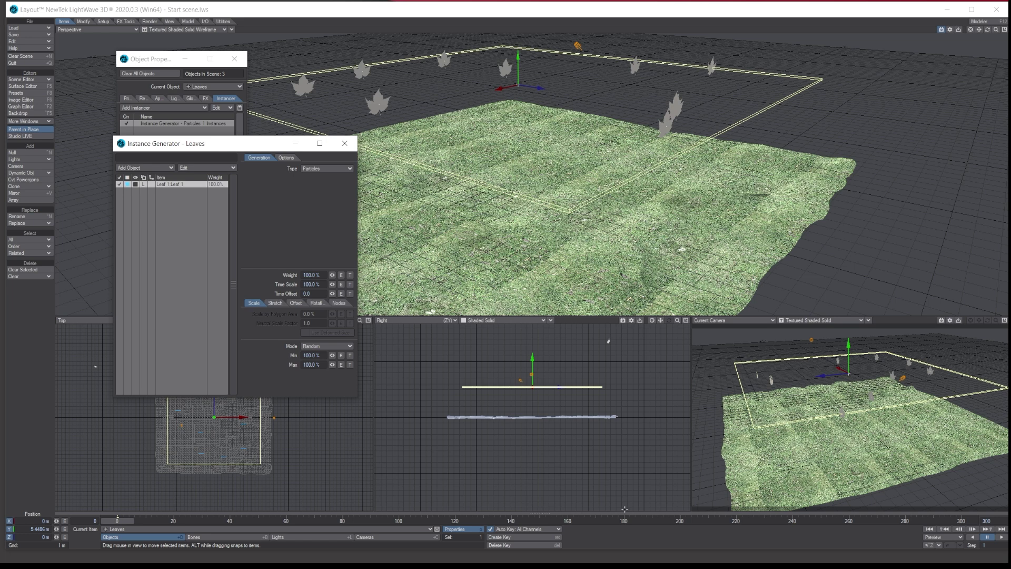
pyautogui.click(736, 524)
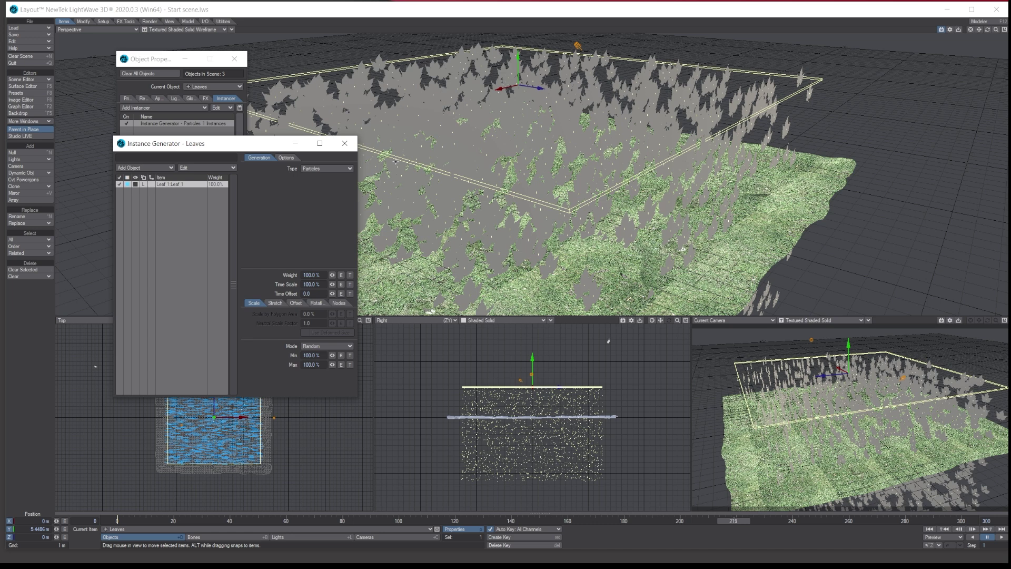
# - Set the random scale of the leaf instances to a minimum of 10% and a maximum of 20%
pyautogui.click(312, 355)
pyautogui.write('10')
pyautogui.press('Tab')
pyautogui.write('20')
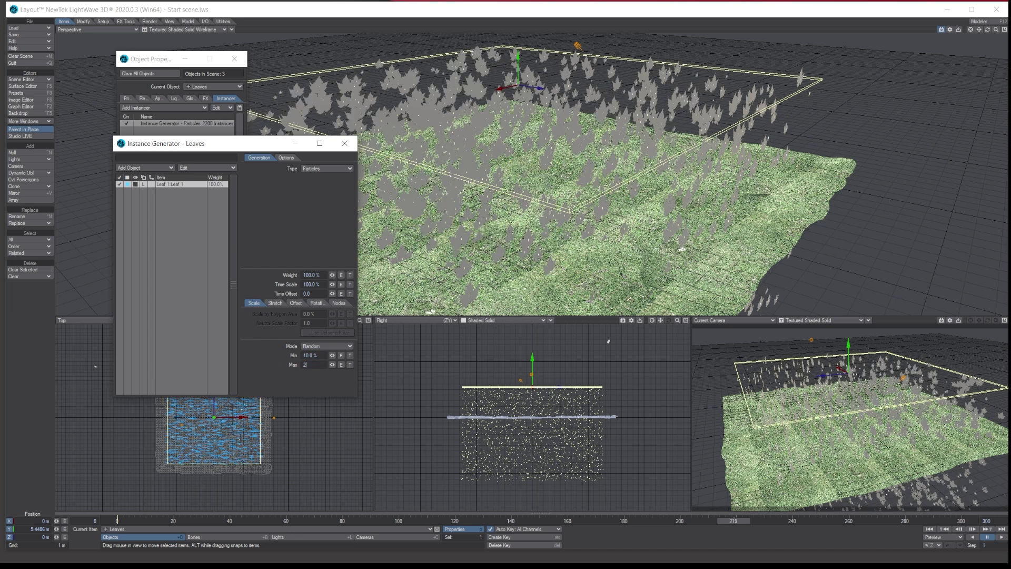
pyautogui.press('Return')
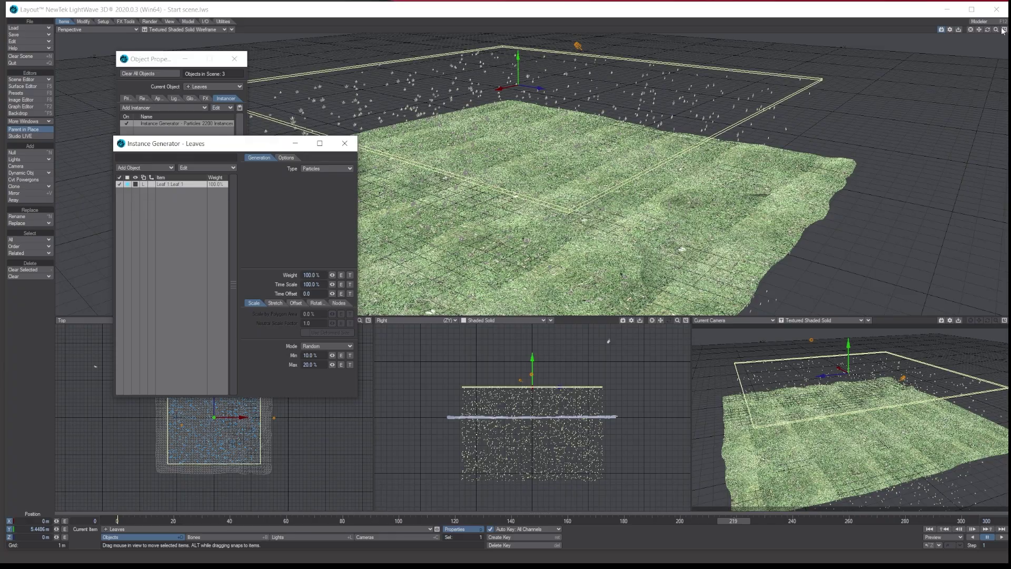
# - Raise the maximum scale of the leaf instances to 25%
pyautogui.moveTo(988, 31)
pyautogui.mouseDown()
pyautogui.moveTo(988, 59)
pyautogui.moveTo(988, 33)
pyautogui.mouseUp()
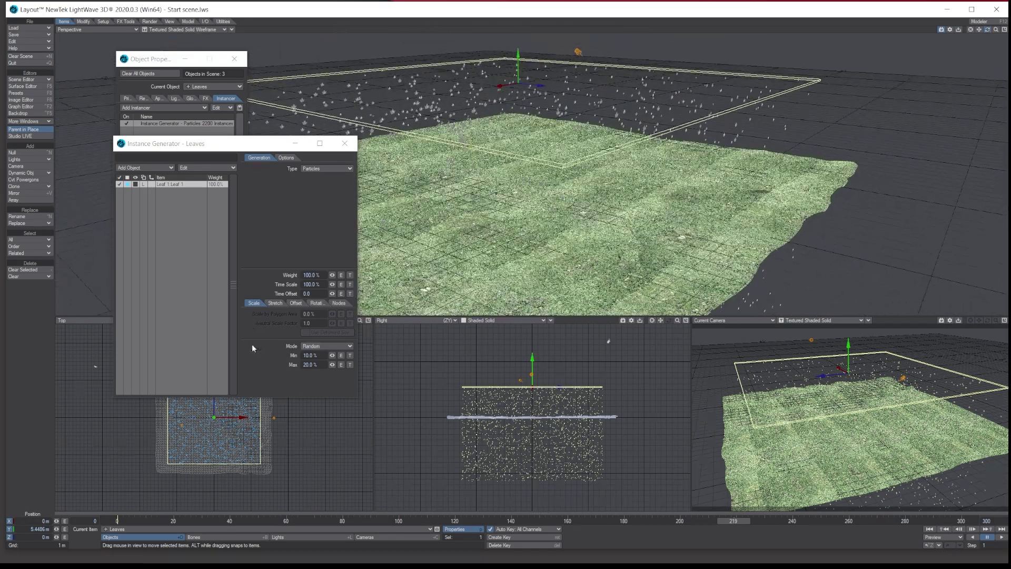
pyautogui.click(322, 364)
pyautogui.write('25')
pyautogui.press('Return')
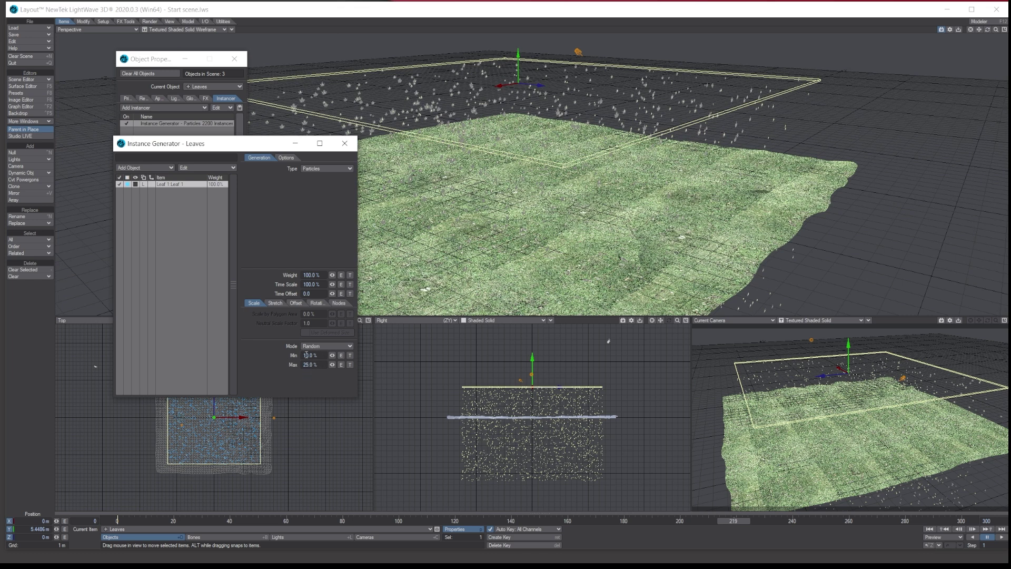
# - Set the minimum Y stretch of the leaf instances to 12%
pyautogui.click(275, 304)
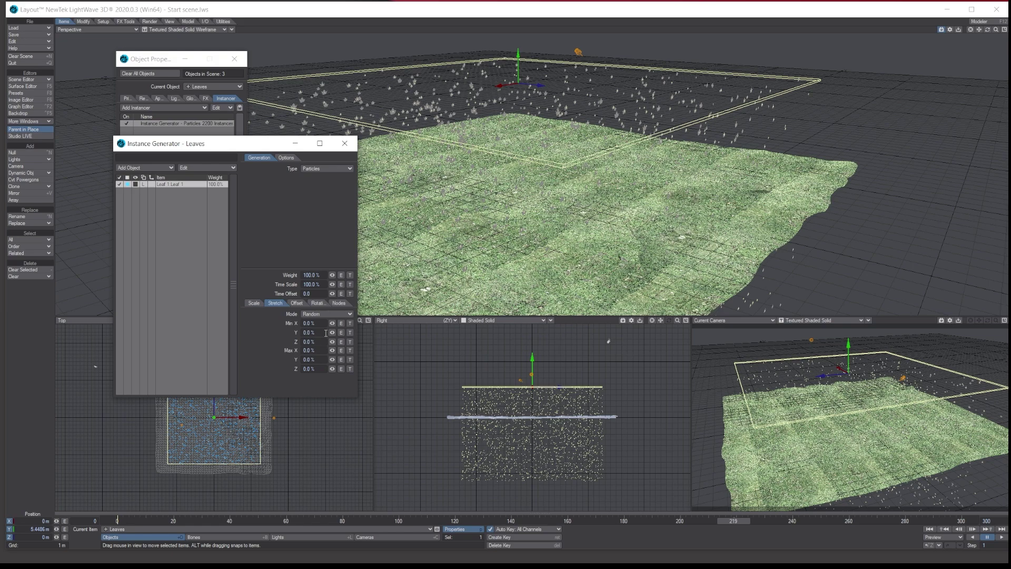
pyautogui.moveTo(996, 30); pyautogui.dragTo(1009, 30)
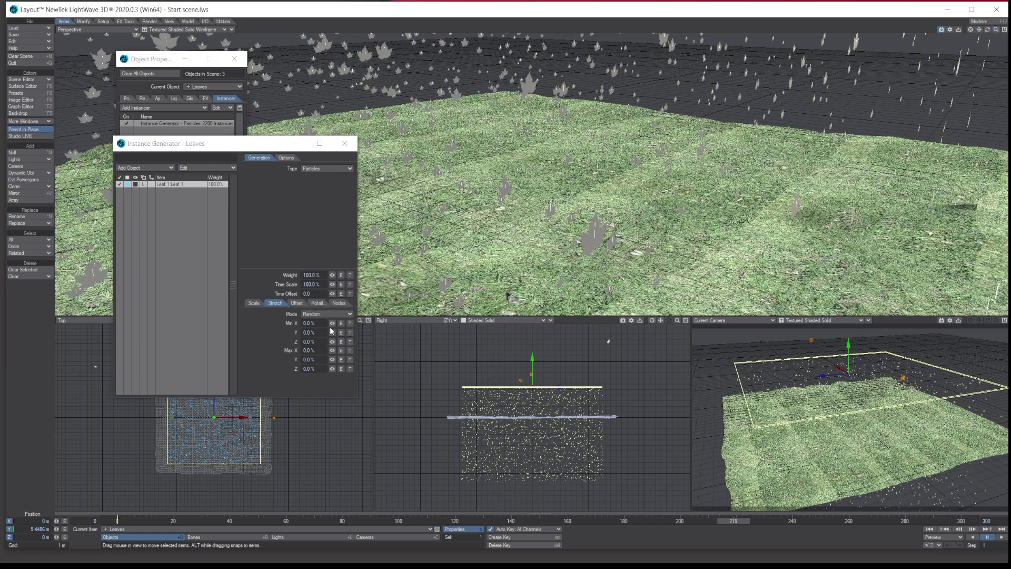
pyautogui.moveTo(331, 332)
pyautogui.mouseDown()
pyautogui.moveTo(316, 332)
pyautogui.moveTo(358, 332)
pyautogui.moveTo(324, 322)
pyautogui.mouseUp()
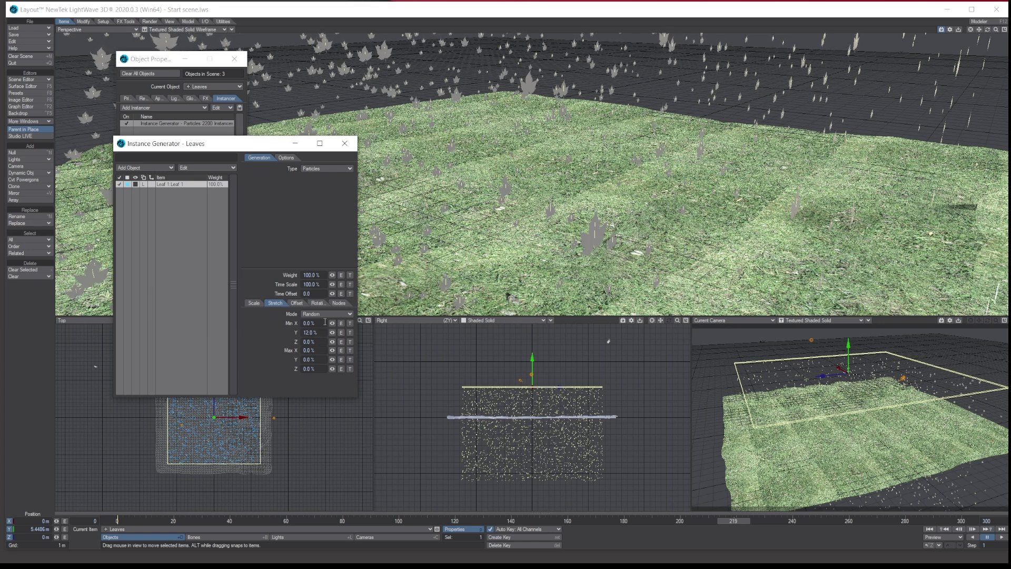
# - Set the leaf instances' rotation to Uniform mode with a pitch of 90°
pyautogui.click(297, 303)
pyautogui.click(318, 304)
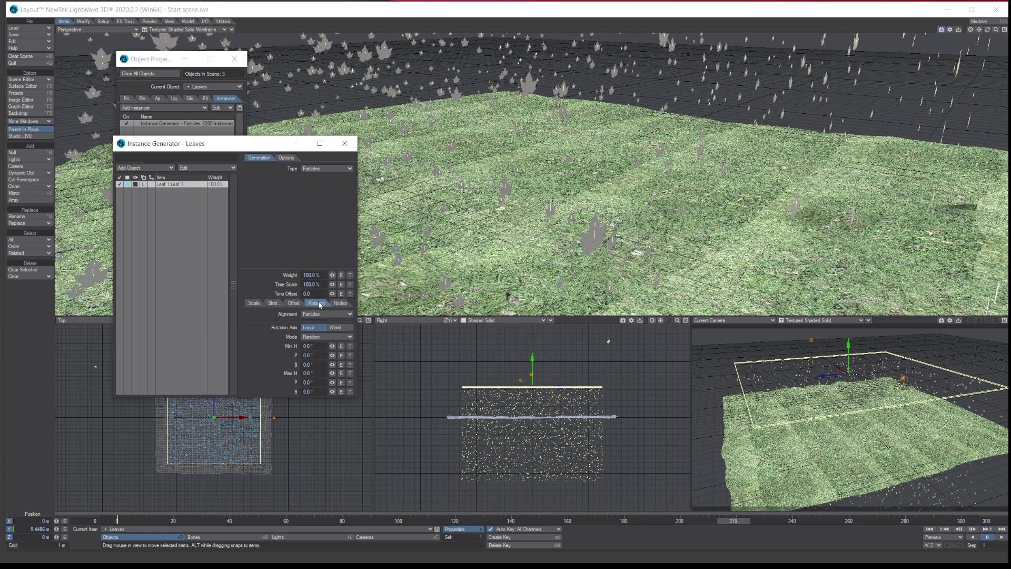
pyautogui.click(328, 314)
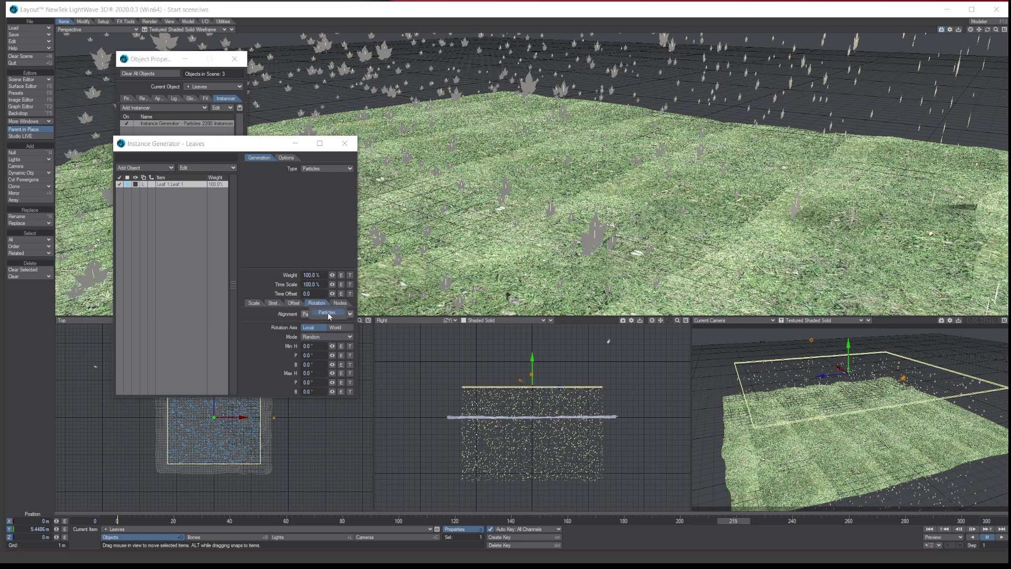
pyautogui.click(309, 313)
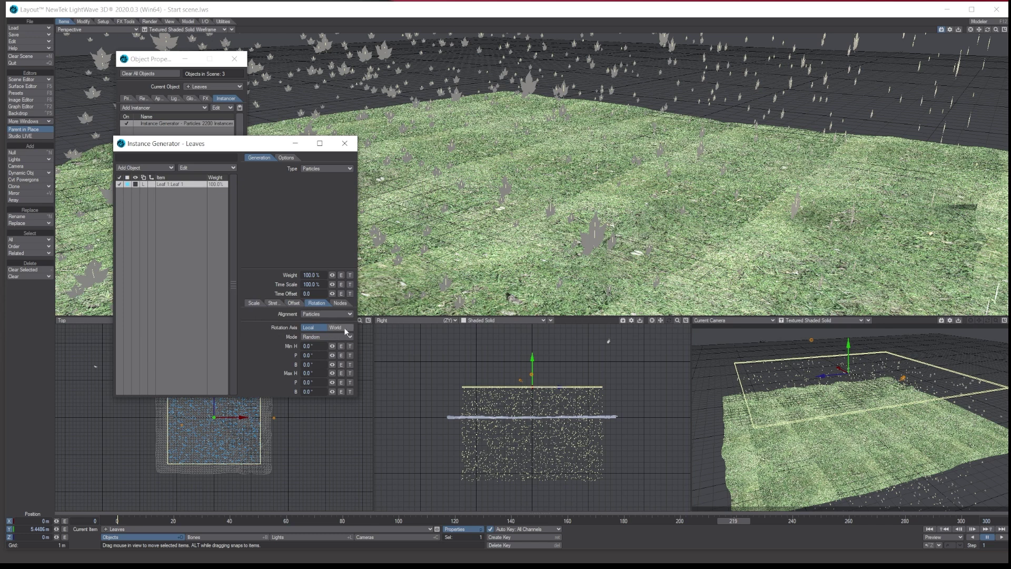
pyautogui.click(336, 327)
pyautogui.click(324, 337)
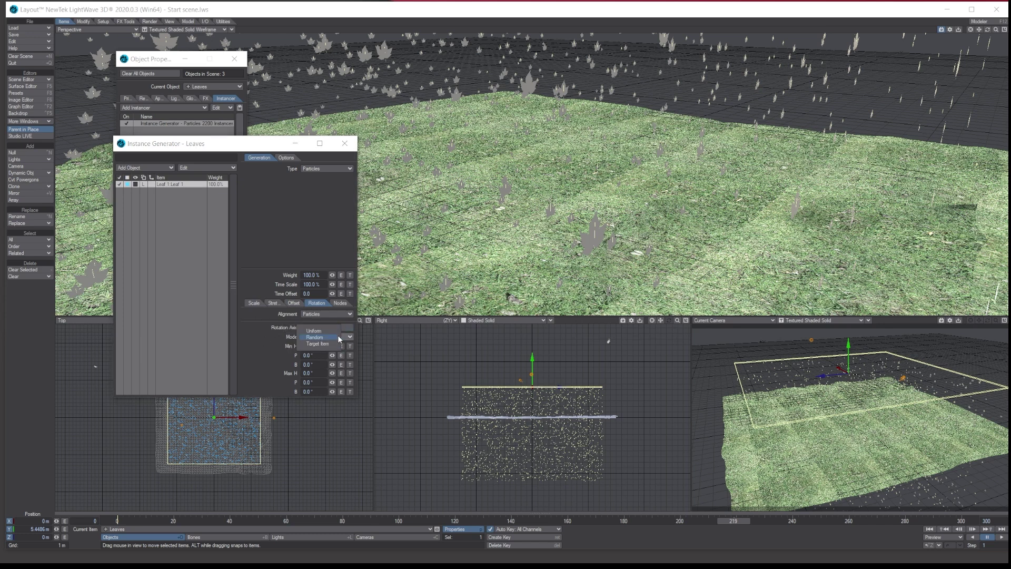
pyautogui.click(321, 331)
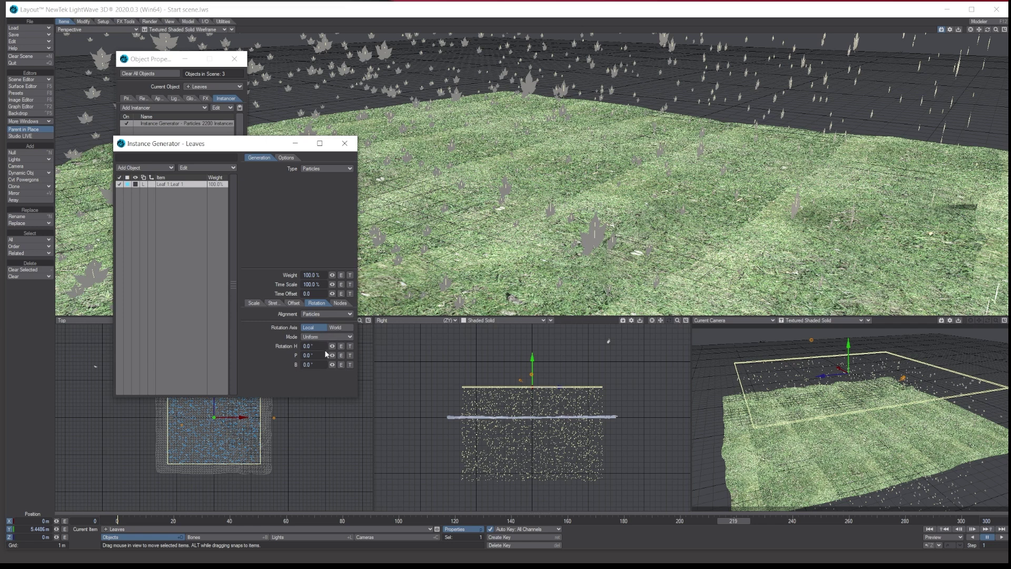
pyautogui.click(308, 355)
pyautogui.write('90')
pyautogui.press('Tab')
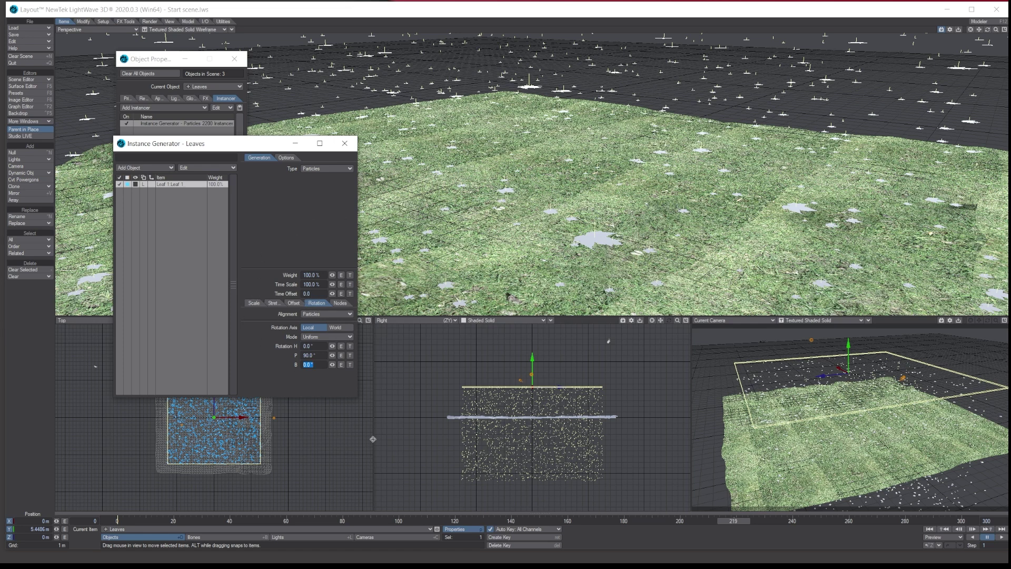
# - Play and stop the simulation to examine the falling leaf instances, and review their offset, rotation and scale settings
pyautogui.click(294, 303)
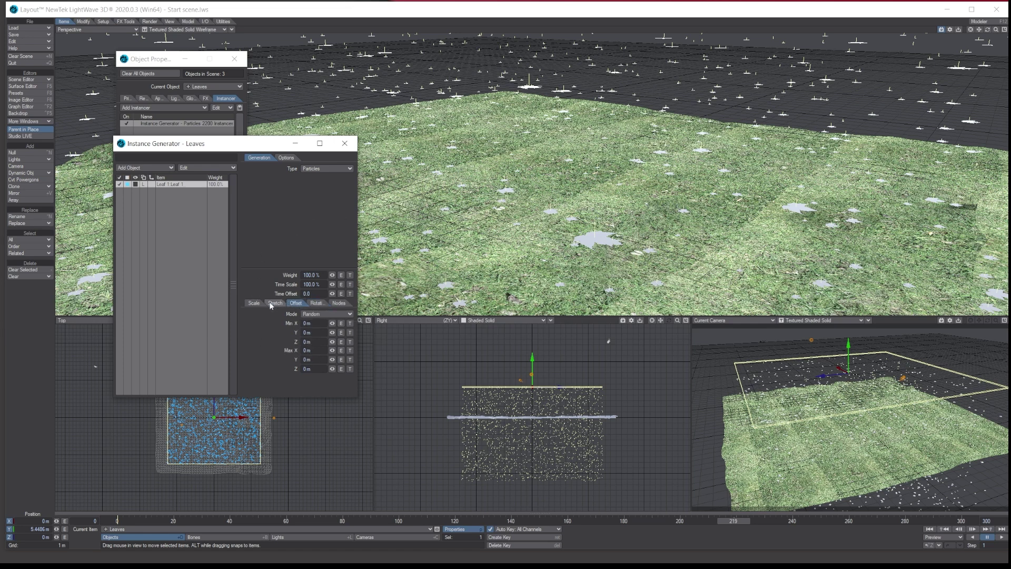
pyautogui.click(254, 303)
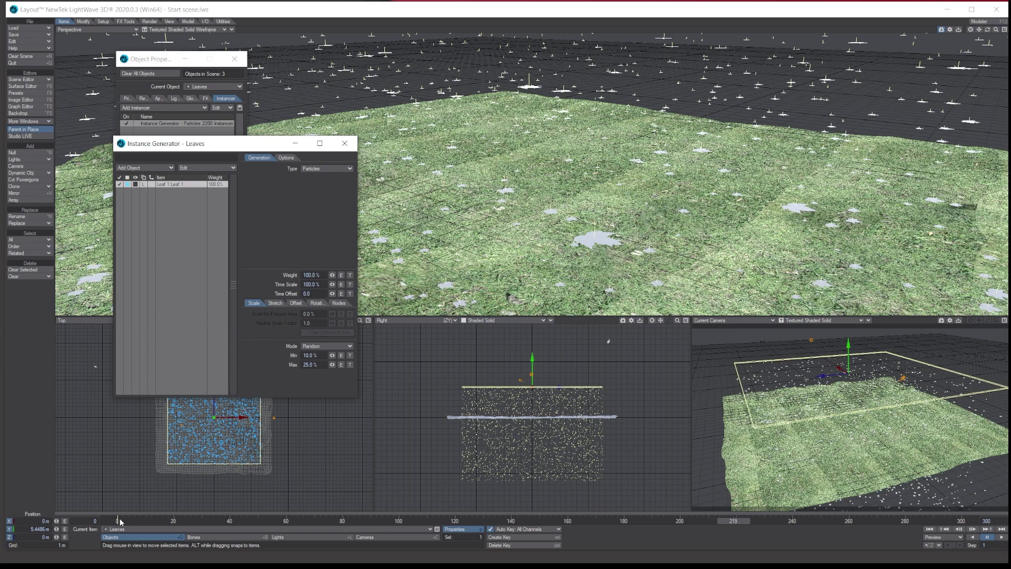
pyautogui.click(1001, 537)
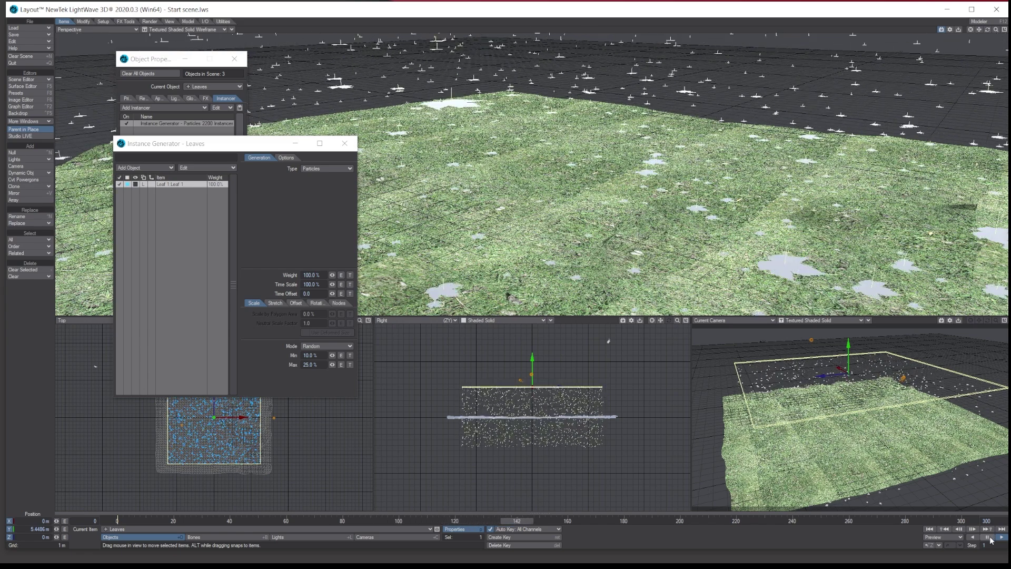
pyautogui.click(988, 537)
pyautogui.click(318, 303)
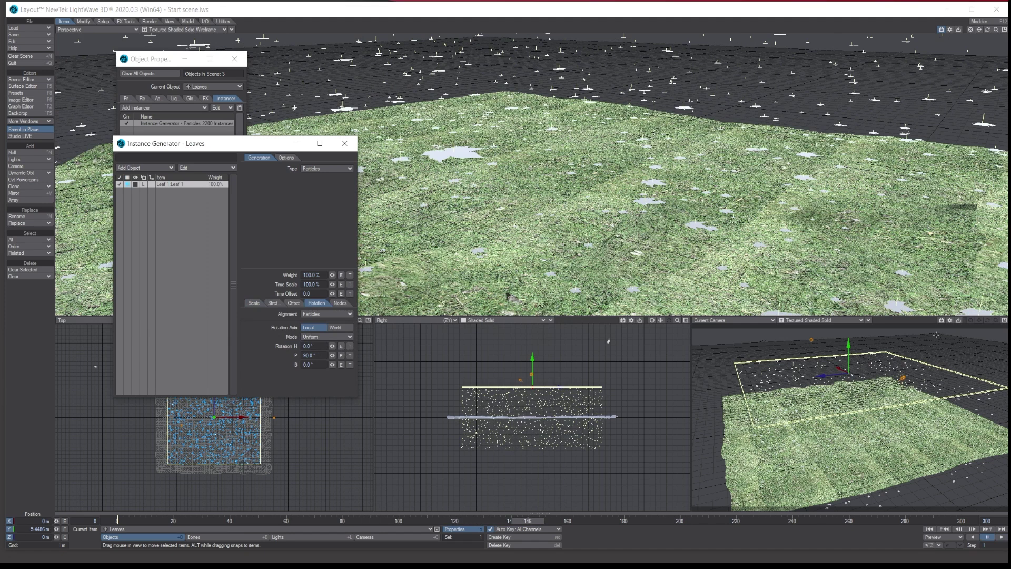
pyautogui.click(247, 305)
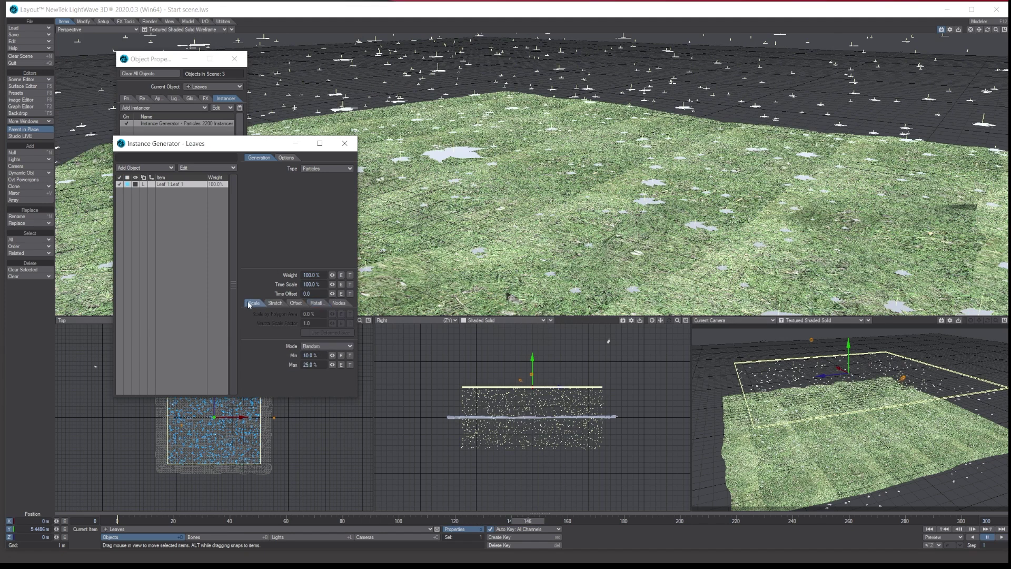
# - Close the instance generator settings, play the simulation to examine the falling leaves from a wider view, and return to the first frame
pyautogui.click(345, 143)
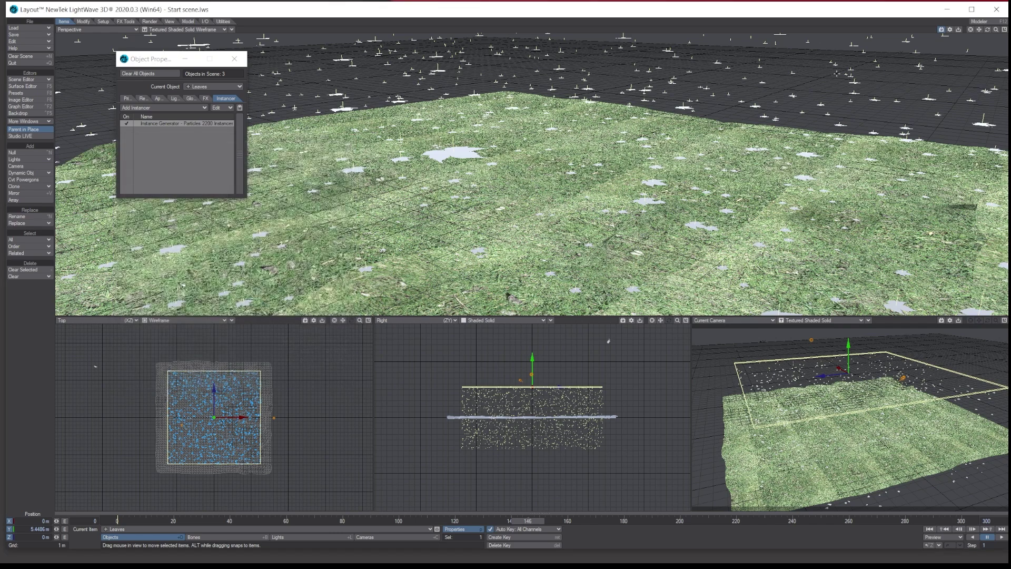
pyautogui.click(1001, 537)
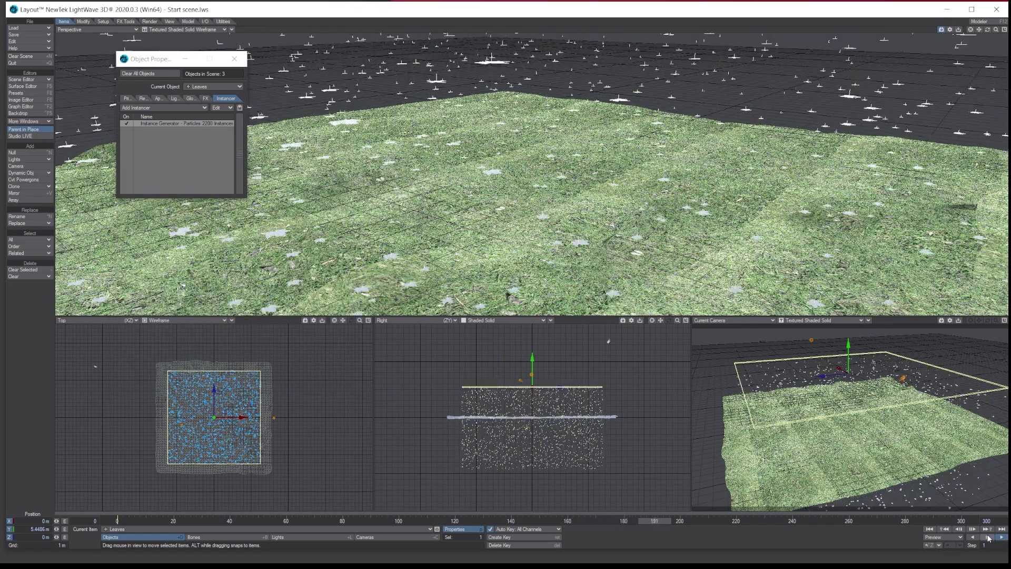
pyautogui.moveTo(996, 29); pyautogui.dragTo(985, 34)
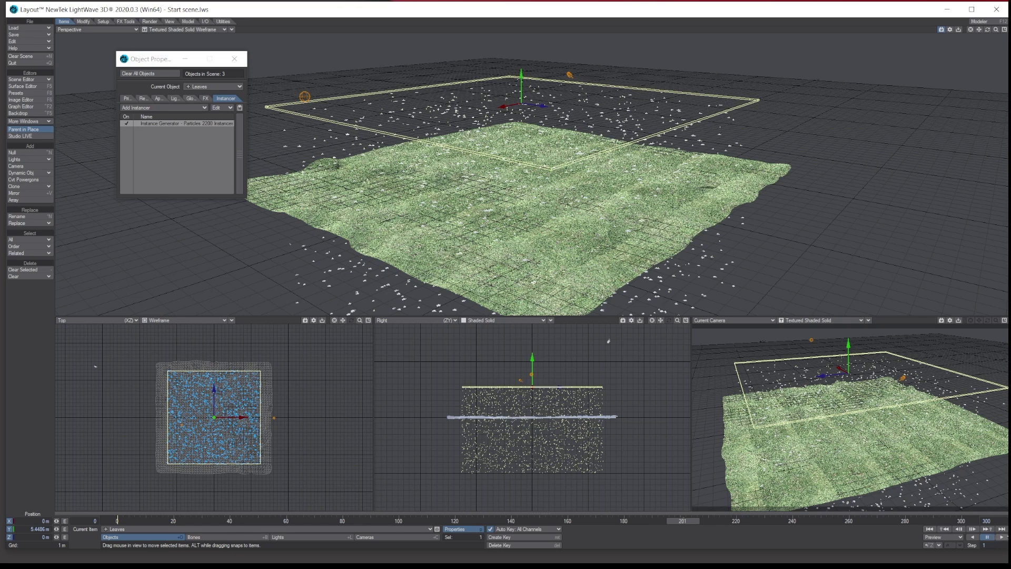
pyautogui.click(1001, 537)
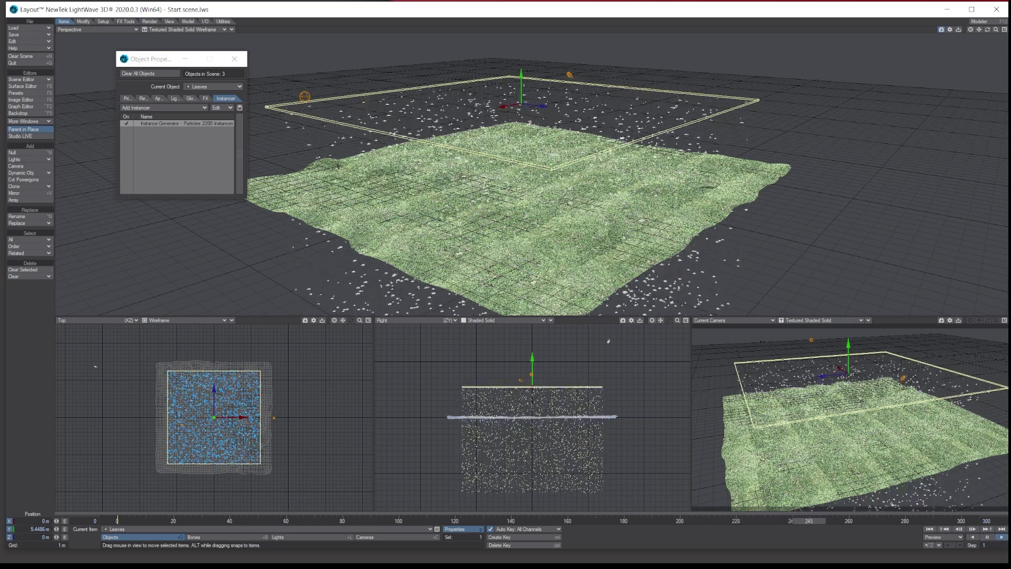
pyautogui.click(987, 536)
pyautogui.click(930, 529)
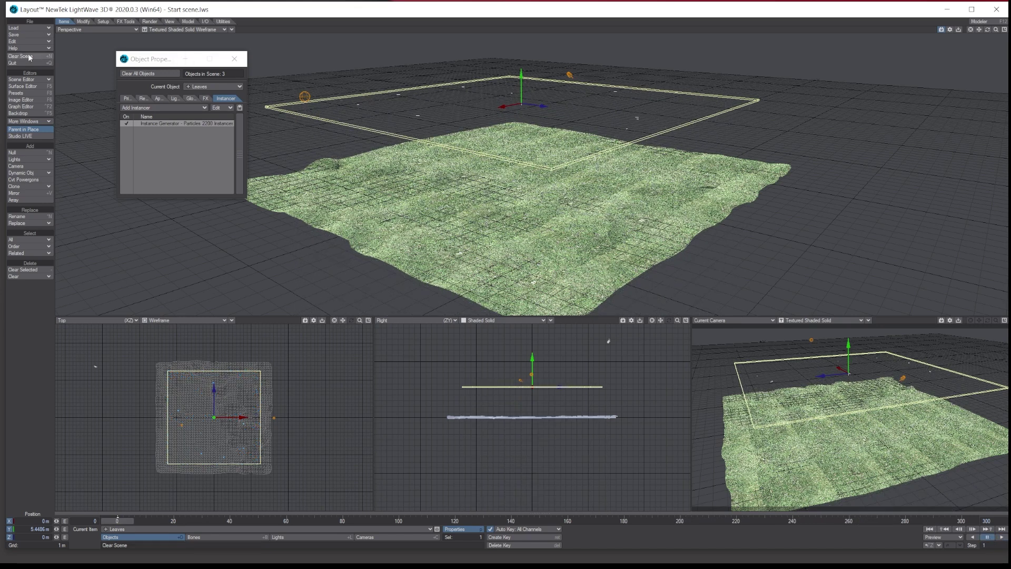
# - Add a wind effector named Random and set its wind mode to Random
pyautogui.click(28, 173)
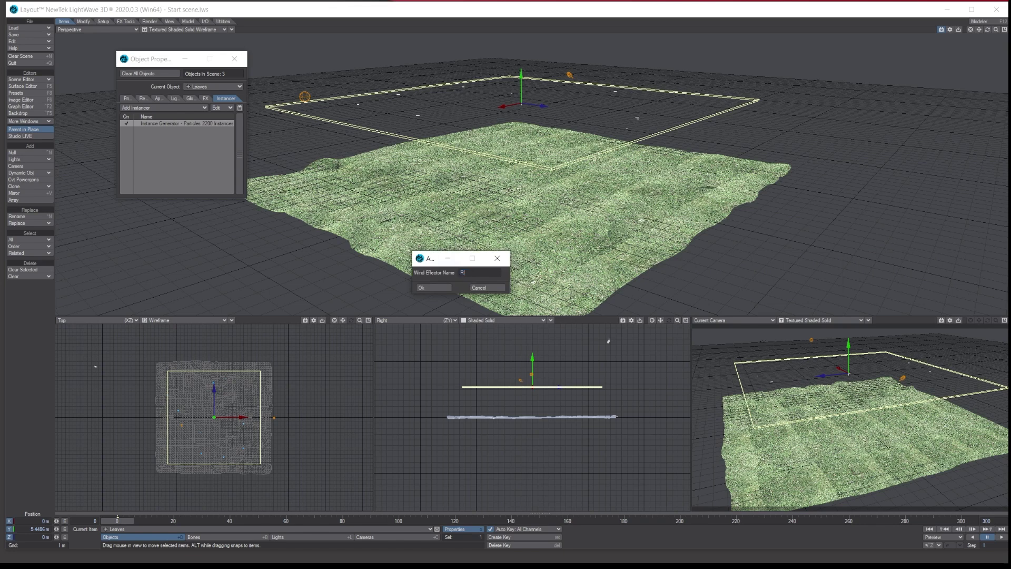
pyautogui.write('dom')
pyautogui.click(434, 288)
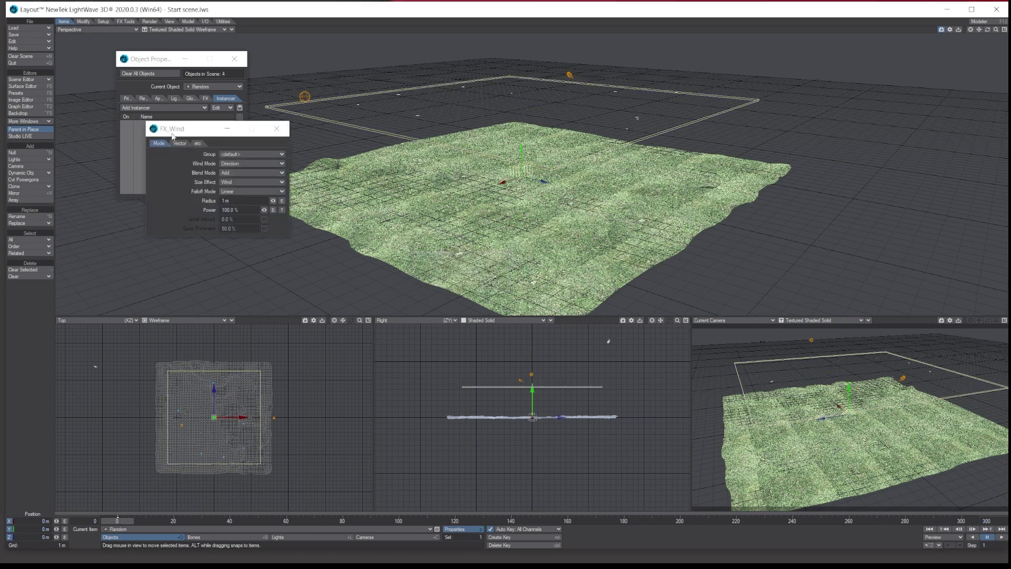
pyautogui.moveTo(181, 130); pyautogui.dragTo(205, 199)
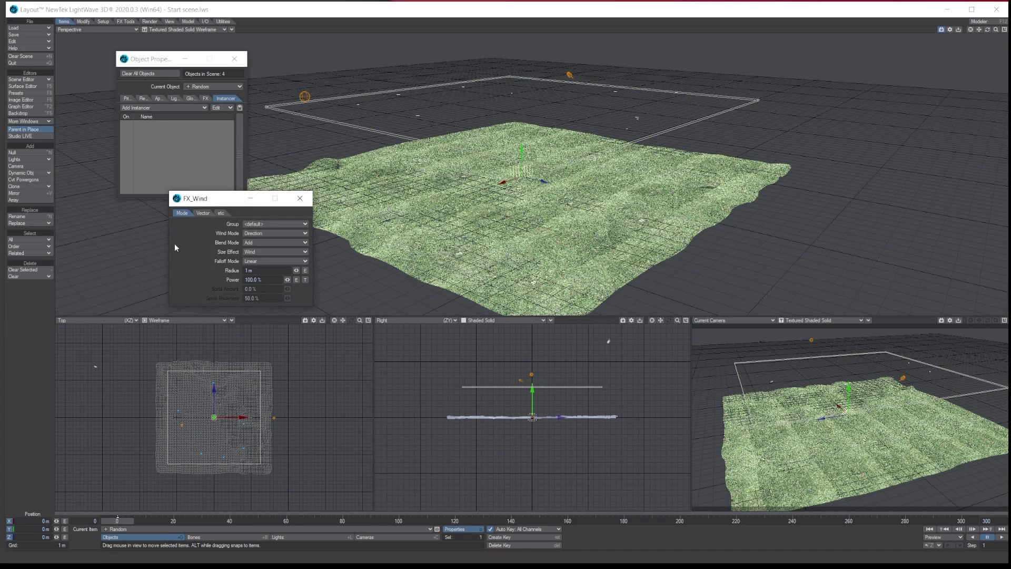
pyautogui.click(272, 234)
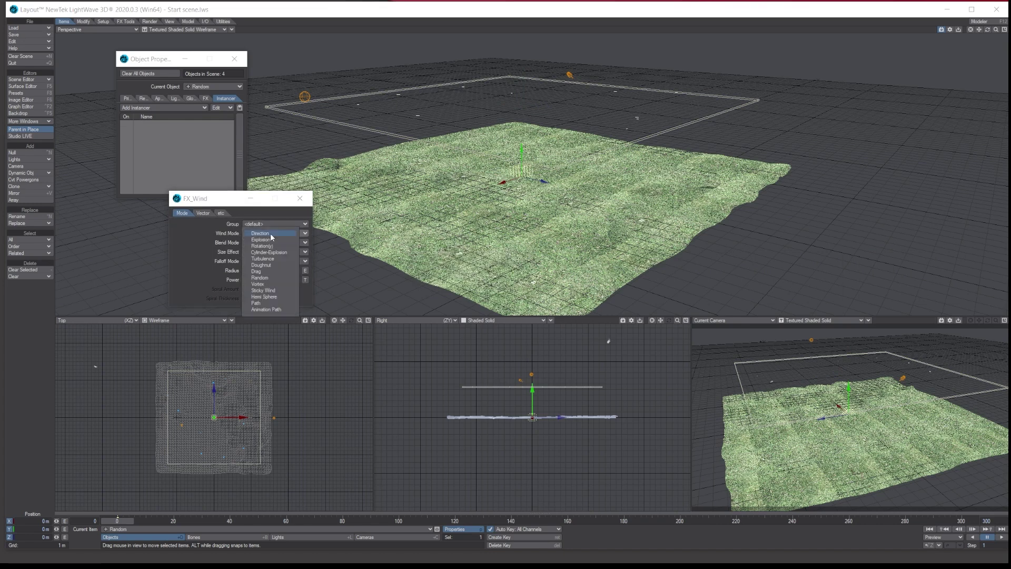
pyautogui.click(260, 277)
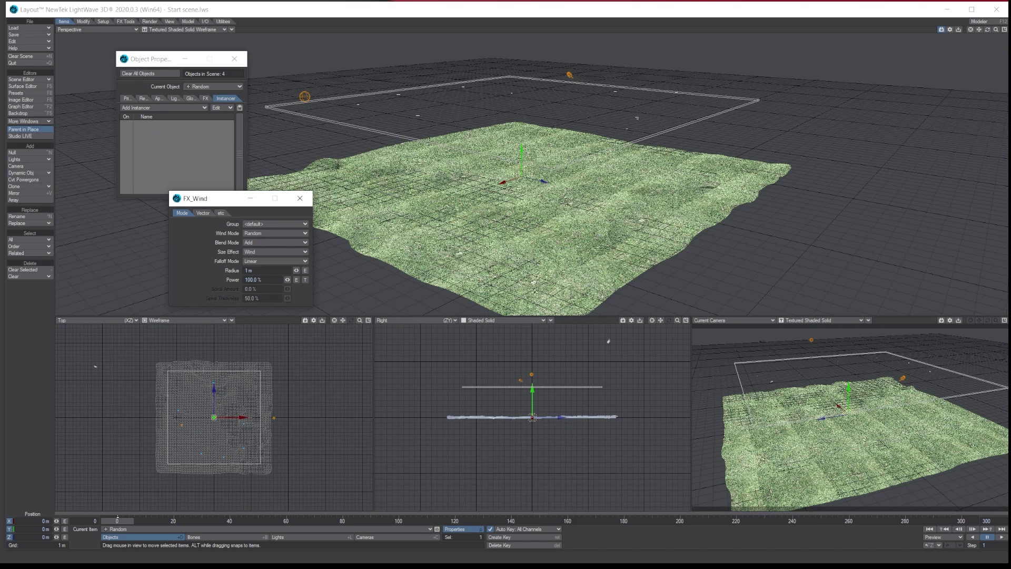
# - Set the Random wind effector's radius to 25 m and its power to 1200%
pyautogui.click(261, 270)
pyautogui.write('25')
pyautogui.press('Tab')
pyautogui.write('.')
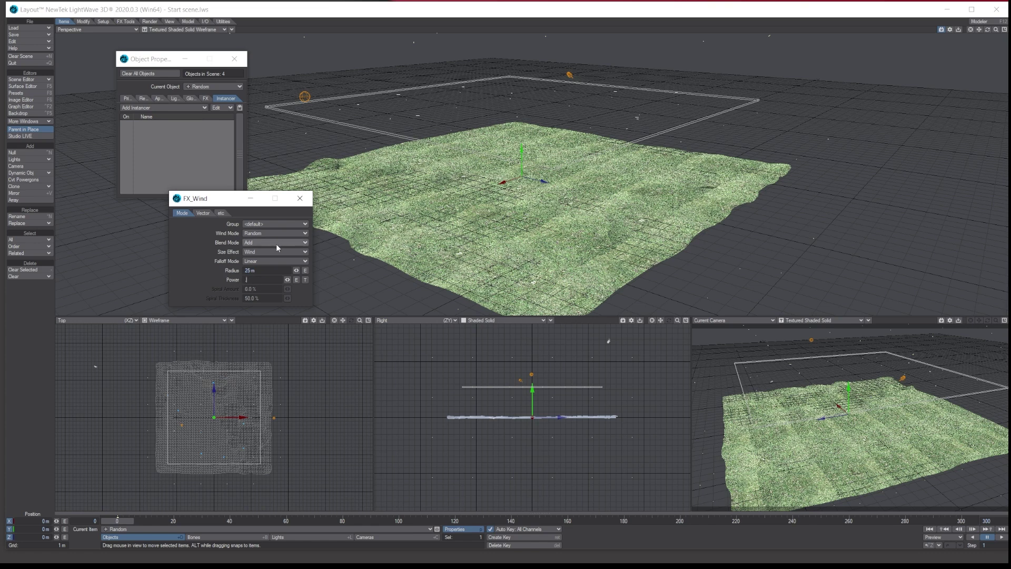
pyautogui.write('1200')
pyautogui.press('Return')
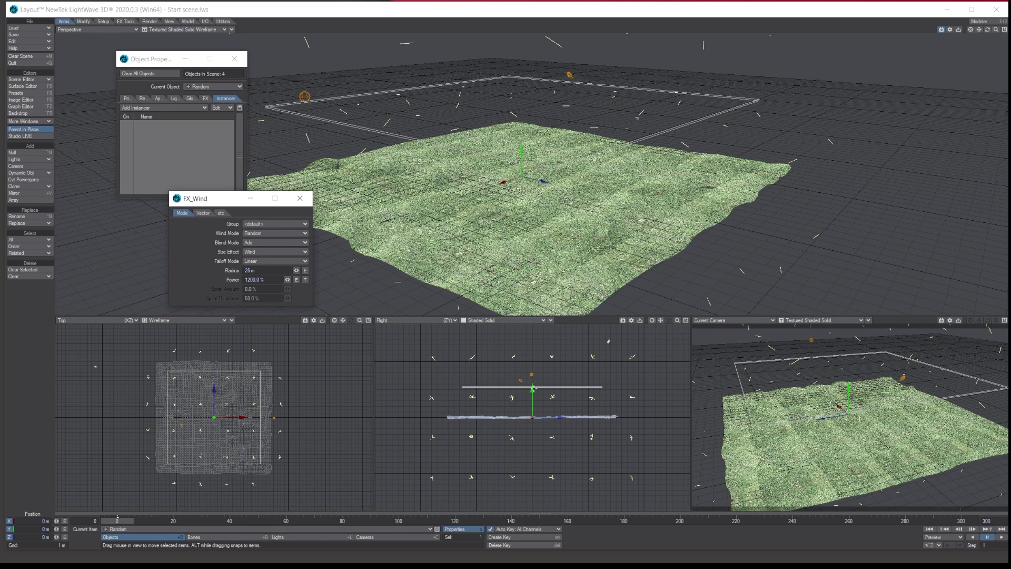
# - Raise the Random wind effector to about 20.7 m on the Y axis and scrub the timeline to preview it
pyautogui.moveTo(533, 389); pyautogui.dragTo(533, 274)
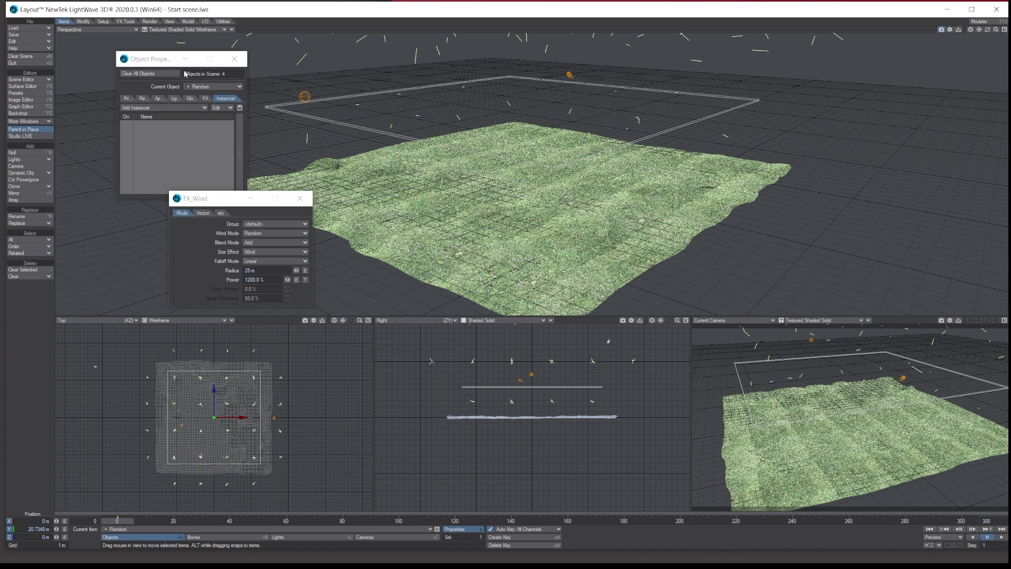
pyautogui.moveTo(130, 522); pyautogui.dragTo(781, 522)
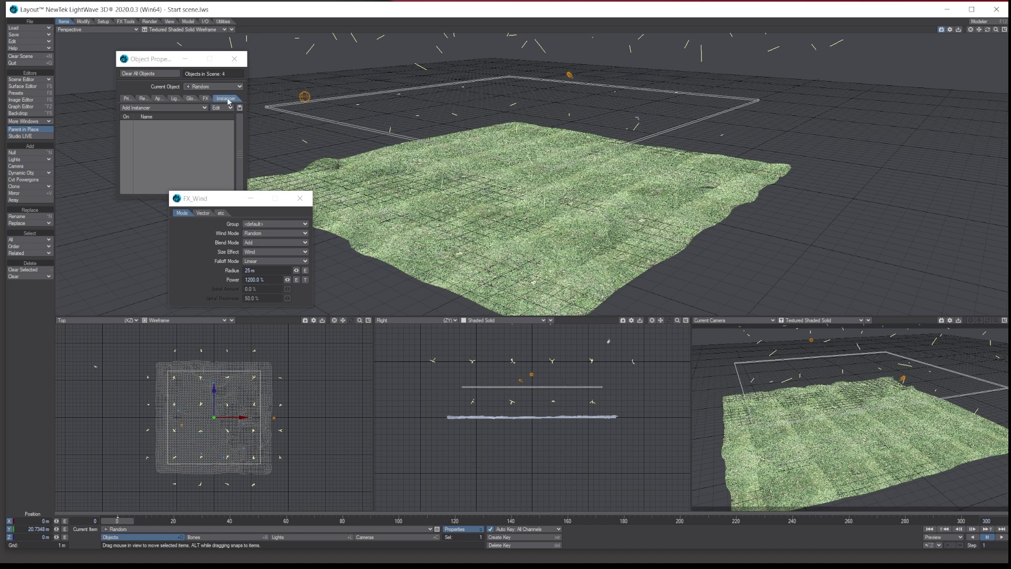
# - Calculate the dynamics with the Random wind, play the result back, return to frame 0 and close the wind settings
pyautogui.moveTo(215, 199); pyautogui.dragTo(133, 250)
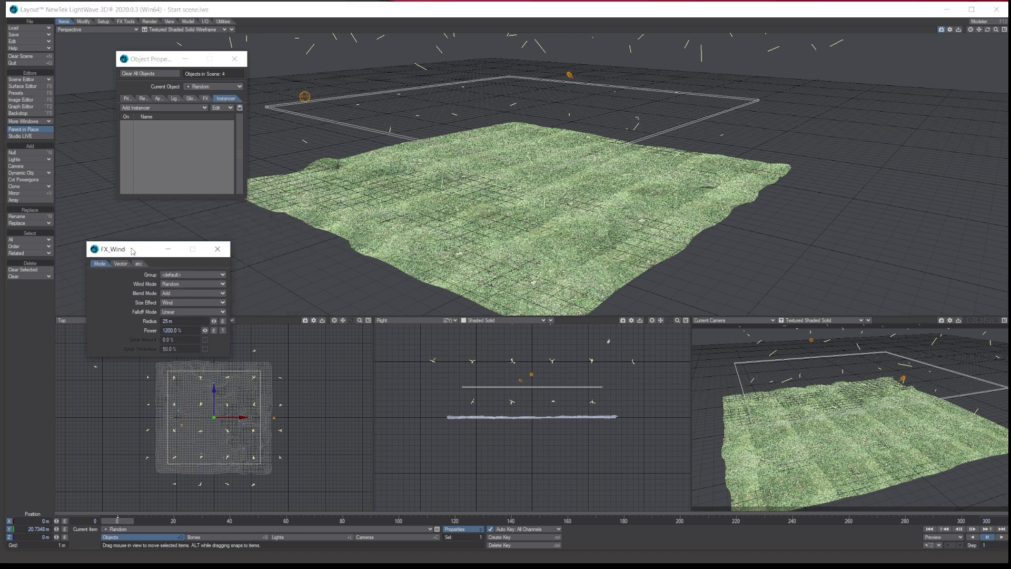
pyautogui.click(206, 98)
pyautogui.click(222, 108)
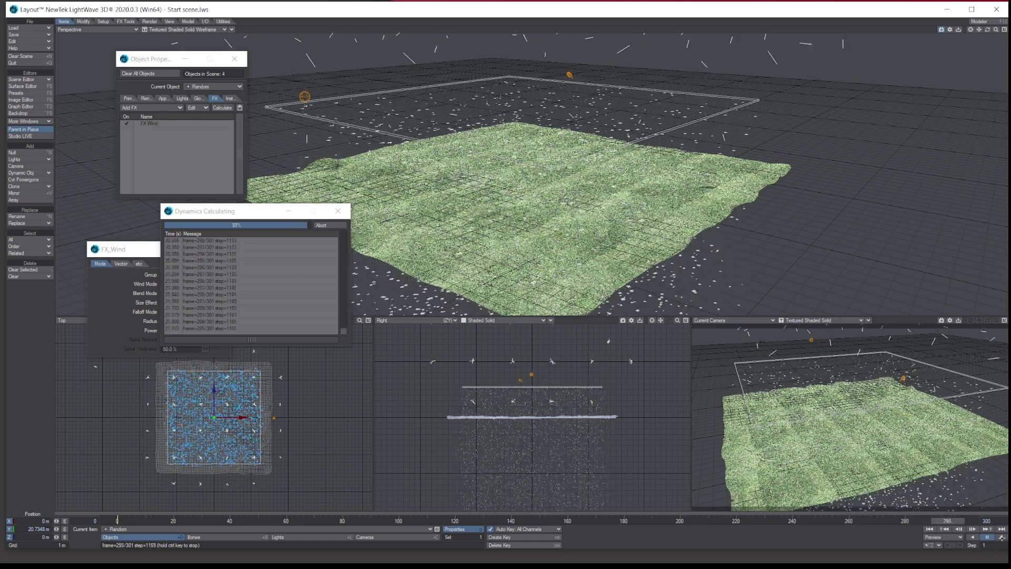
pyautogui.click(1000, 537)
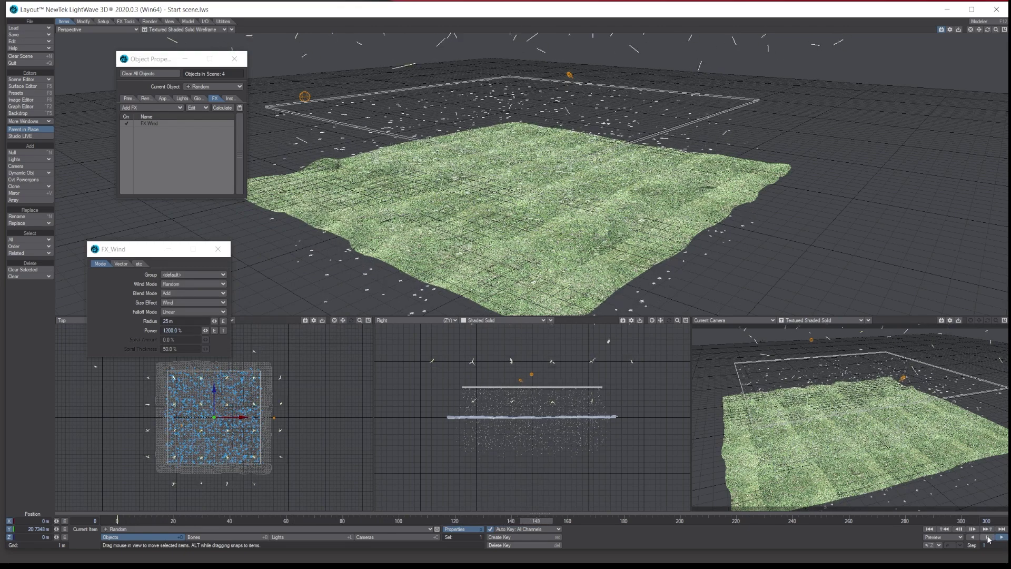
pyautogui.click(988, 537)
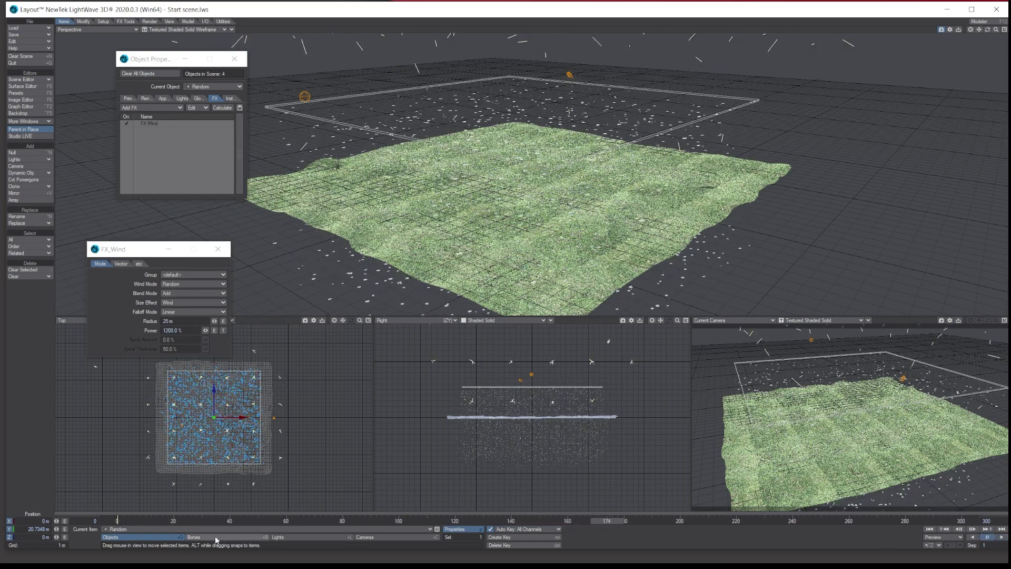
pyautogui.click(117, 521)
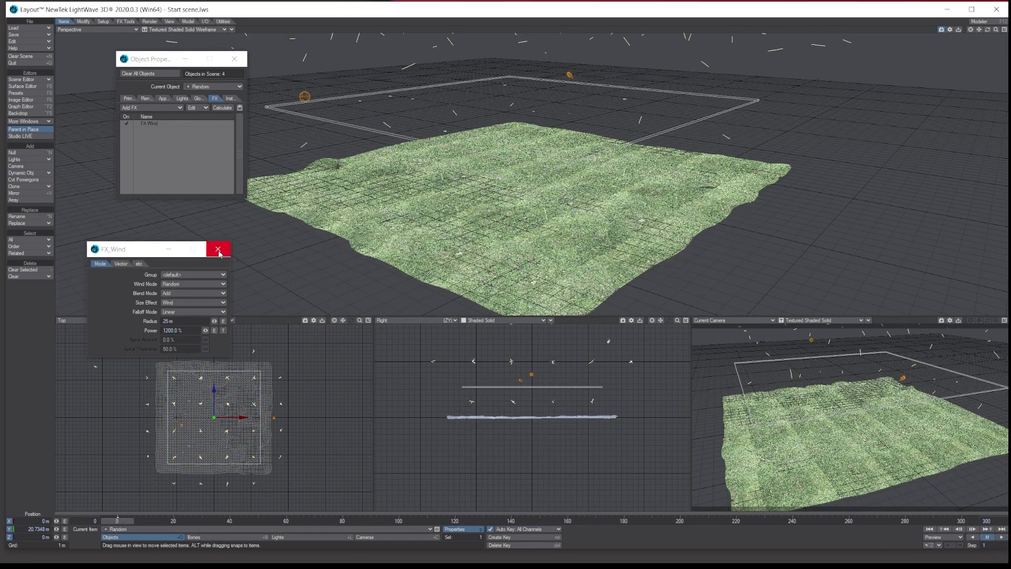
pyautogui.click(218, 248)
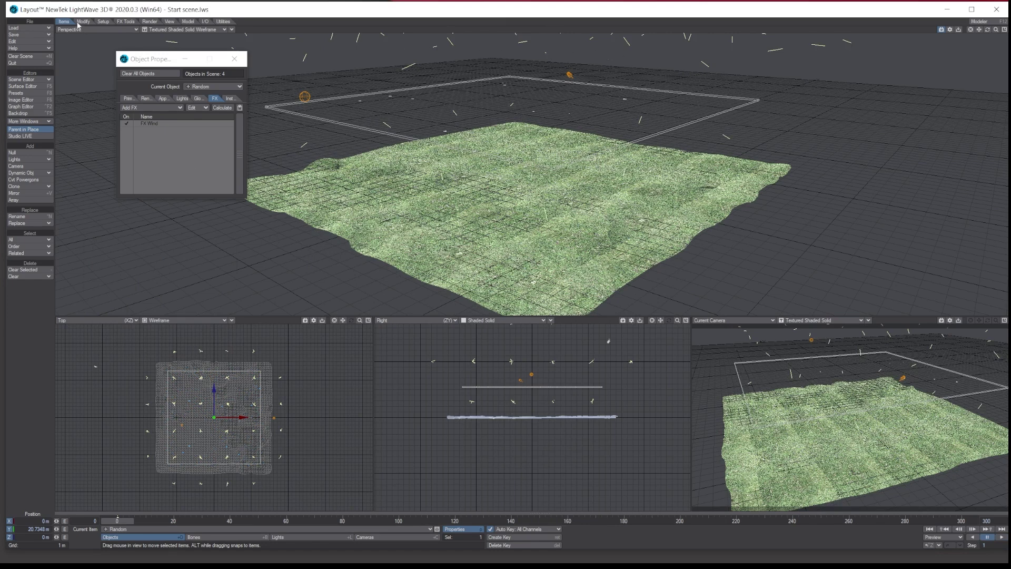
# - Add a second wind effector named Rota and set its wind mode to Rotation(y)
pyautogui.click(29, 173)
pyautogui.click(28, 173)
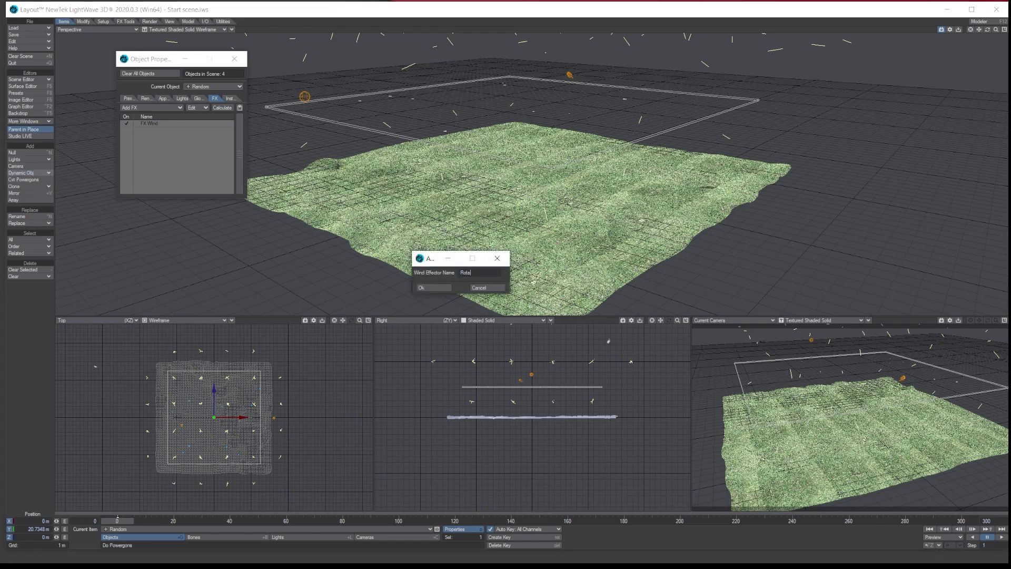
pyautogui.write('Rota')
pyautogui.click(434, 287)
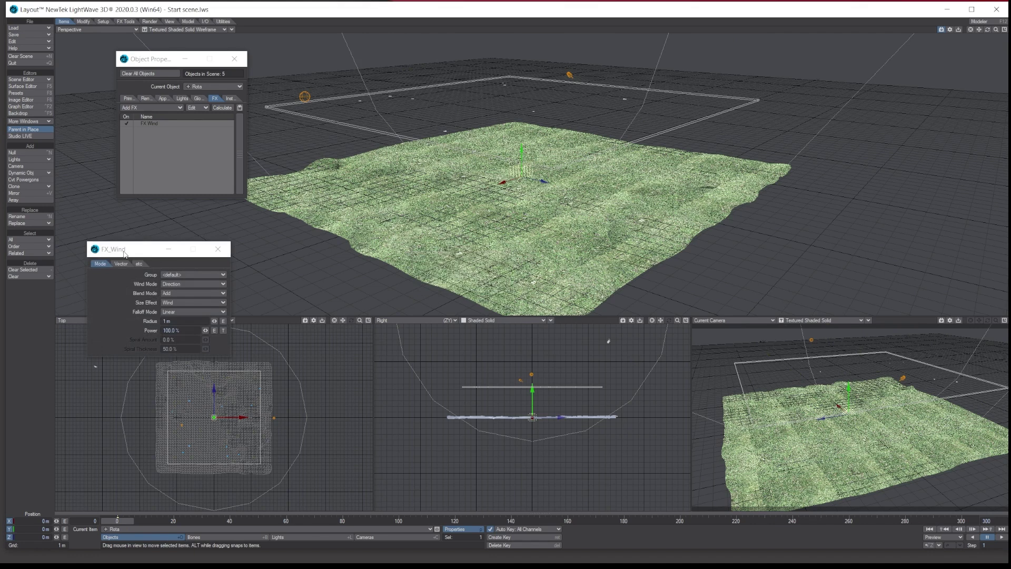
pyautogui.moveTo(124, 253); pyautogui.dragTo(161, 218)
pyautogui.click(199, 248)
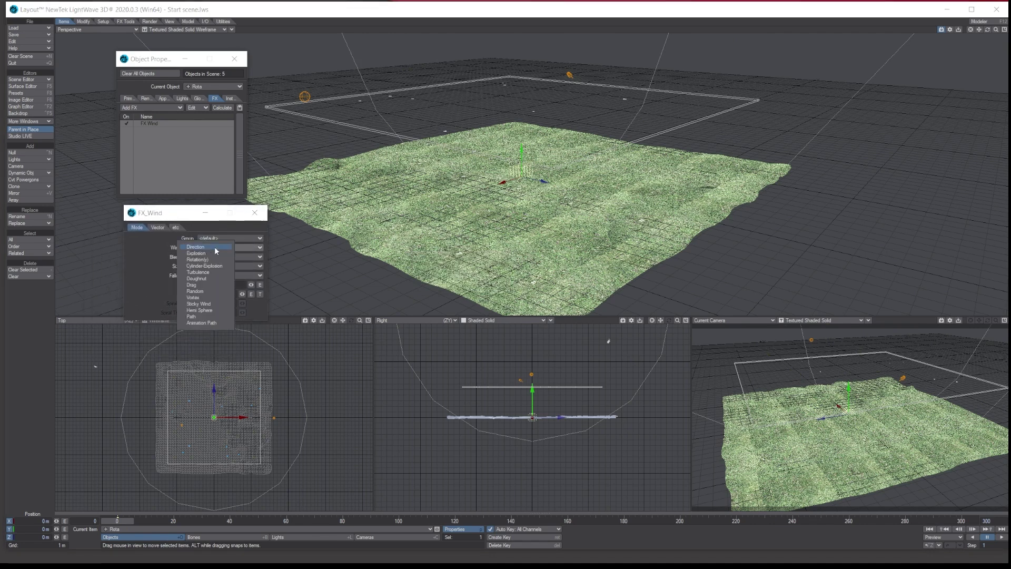
pyautogui.click(210, 259)
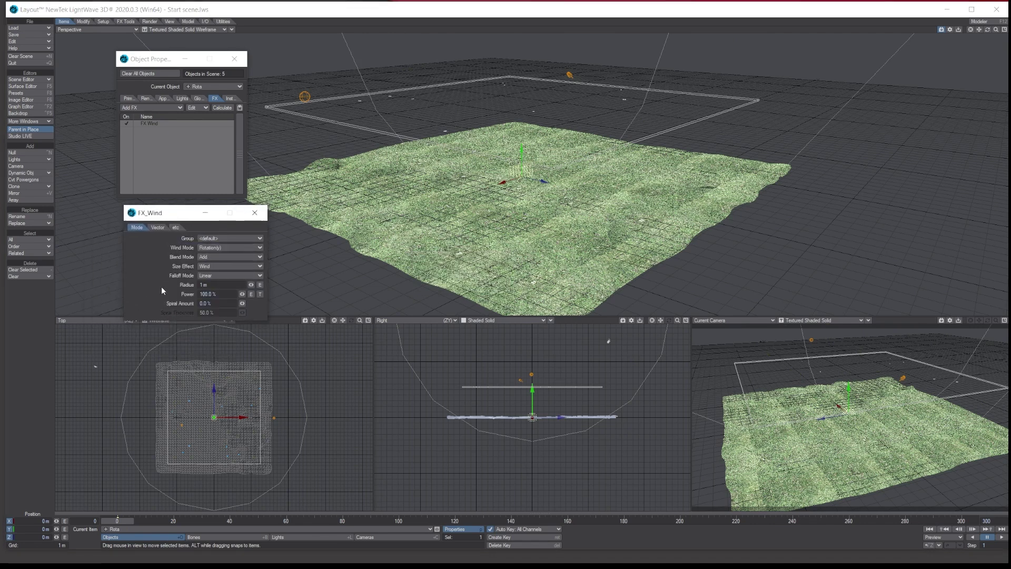
# - Set the Rota wind effector's radius to 20 m and raise it to about 17.4 m on the Y axis
pyautogui.click(218, 287)
pyautogui.write('20')
pyautogui.press('Tab')
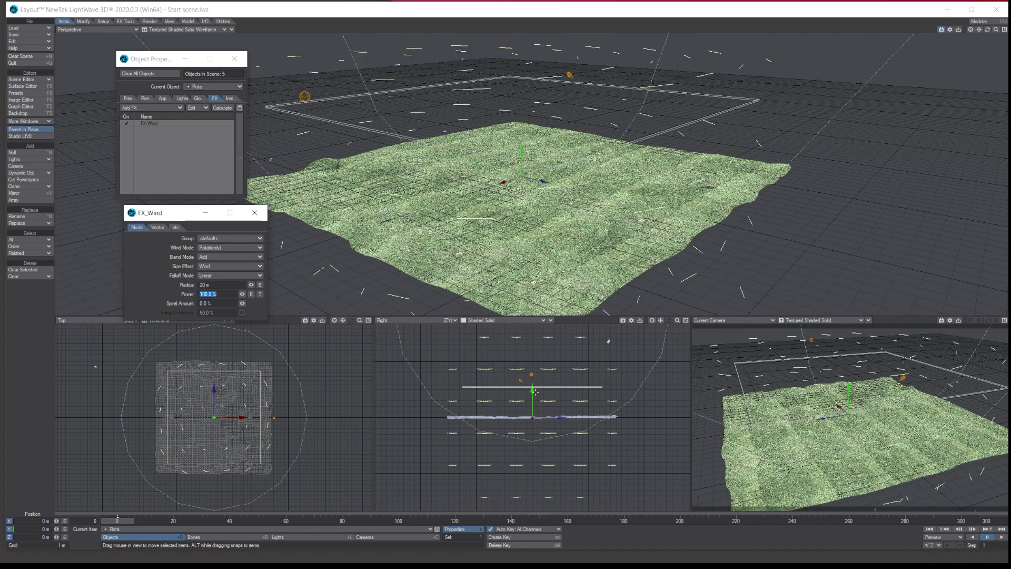
pyautogui.moveTo(534, 392); pyautogui.dragTo(534, 329)
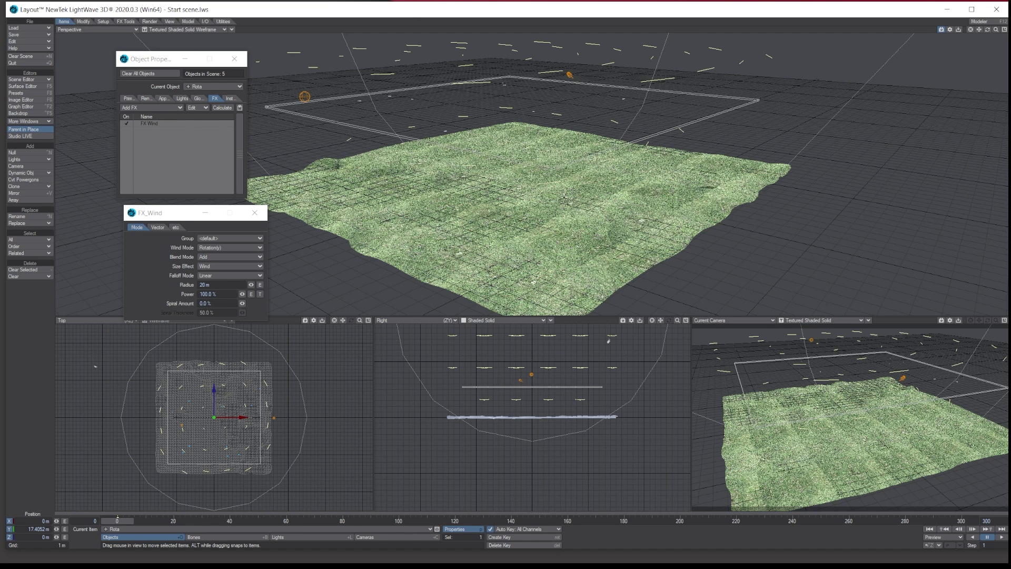
# - Set the Rota wind effector's power to 20%
pyautogui.moveTo(165, 217); pyautogui.dragTo(122, 223)
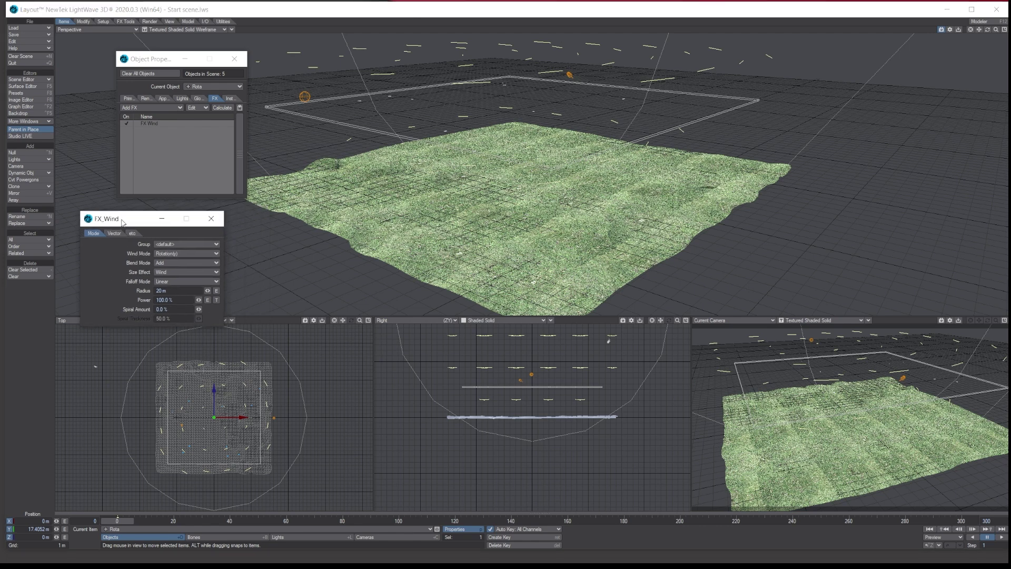
pyautogui.click(181, 302)
pyautogui.write('20')
pyautogui.press('Tab')
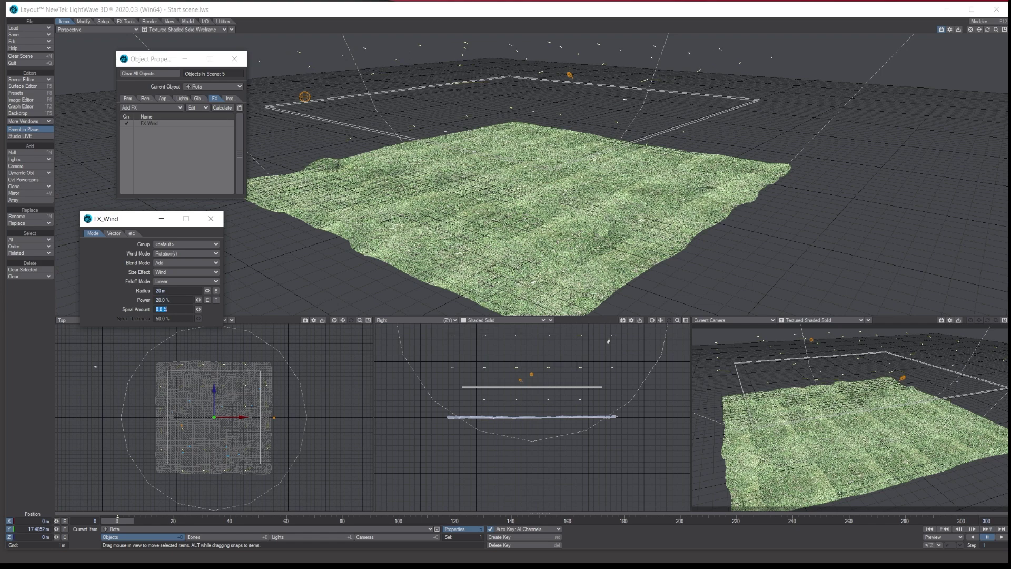
# - Play the simulation to examine how the rotational wind moves the leaves, and return to frame 0
pyautogui.click(972, 529)
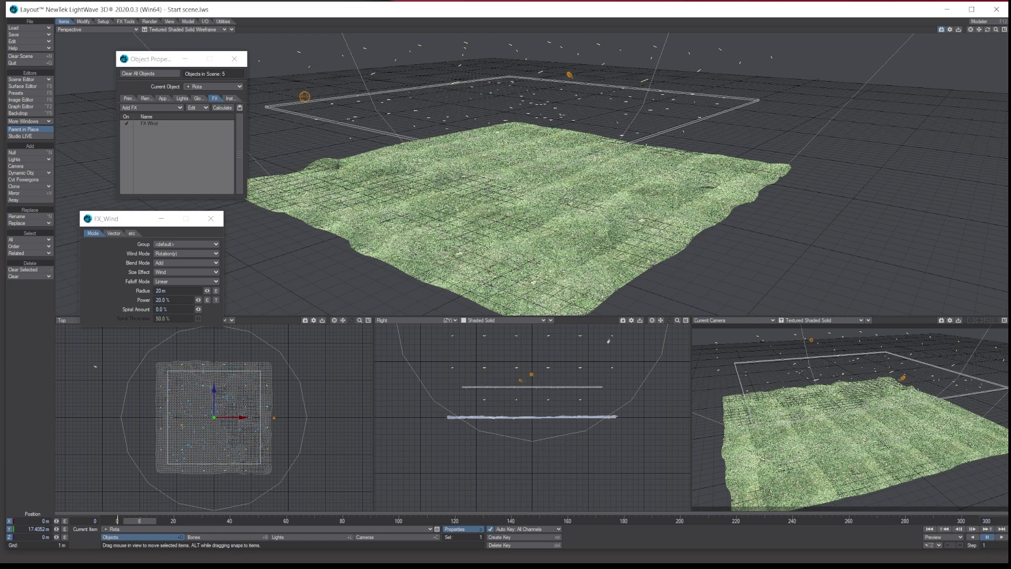
pyautogui.click(1002, 538)
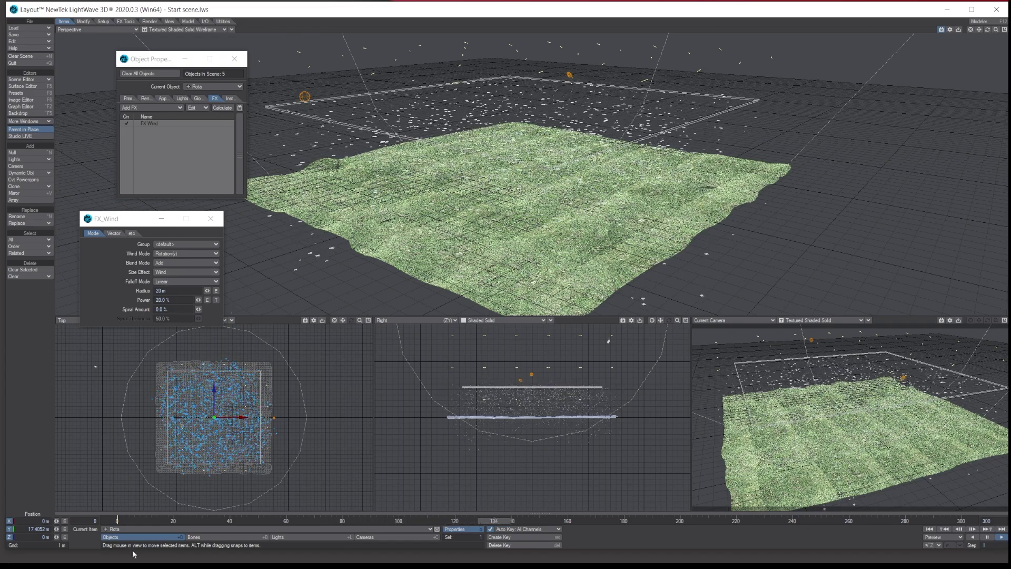
pyautogui.click(118, 521)
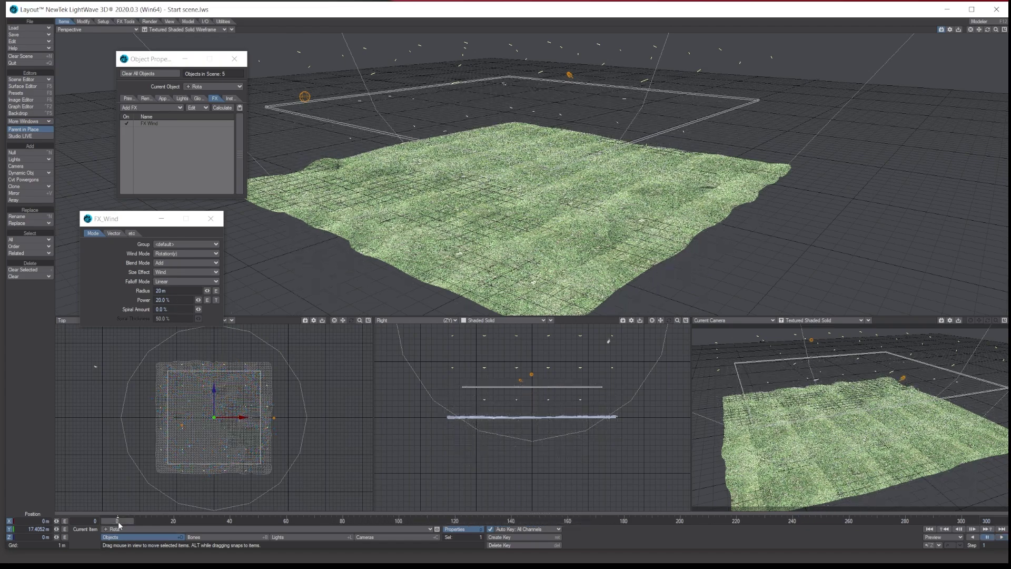
# - Try a spiral amount of 50% on the Rota wind effector and play the simulation
pyautogui.click(175, 308)
pyautogui.write('5')
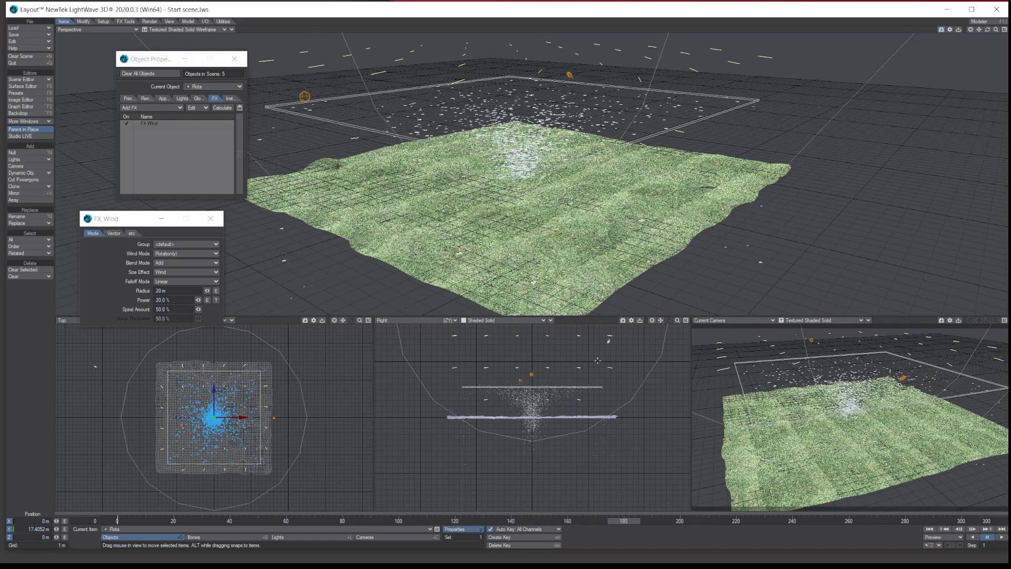
pyautogui.click(118, 529)
pyautogui.click(117, 517)
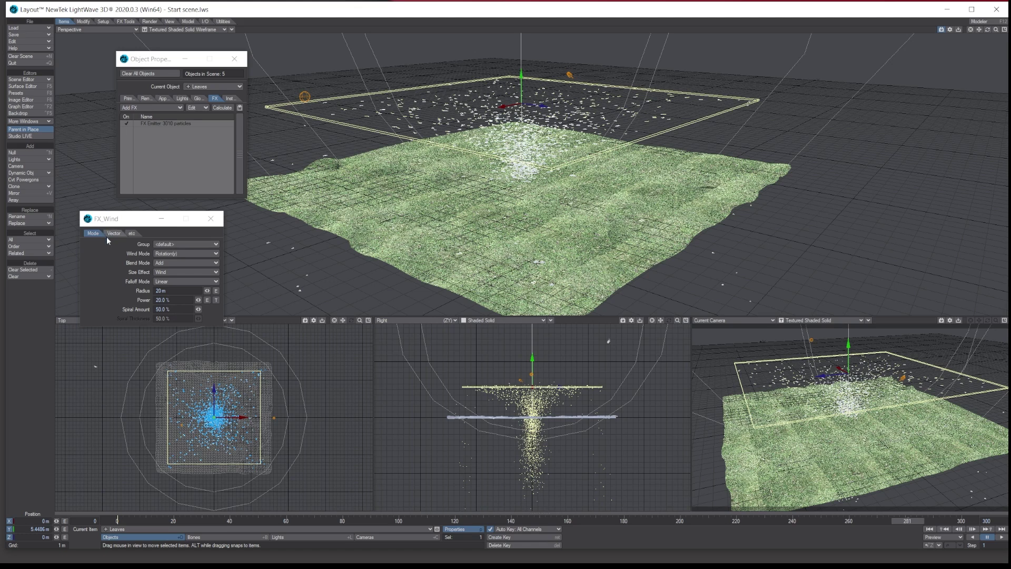
# - Set the Rota wind effector's spiral amount back to 0% and return to frame 0
pyautogui.click(176, 309)
pyautogui.write('0')
pyautogui.press('Return')
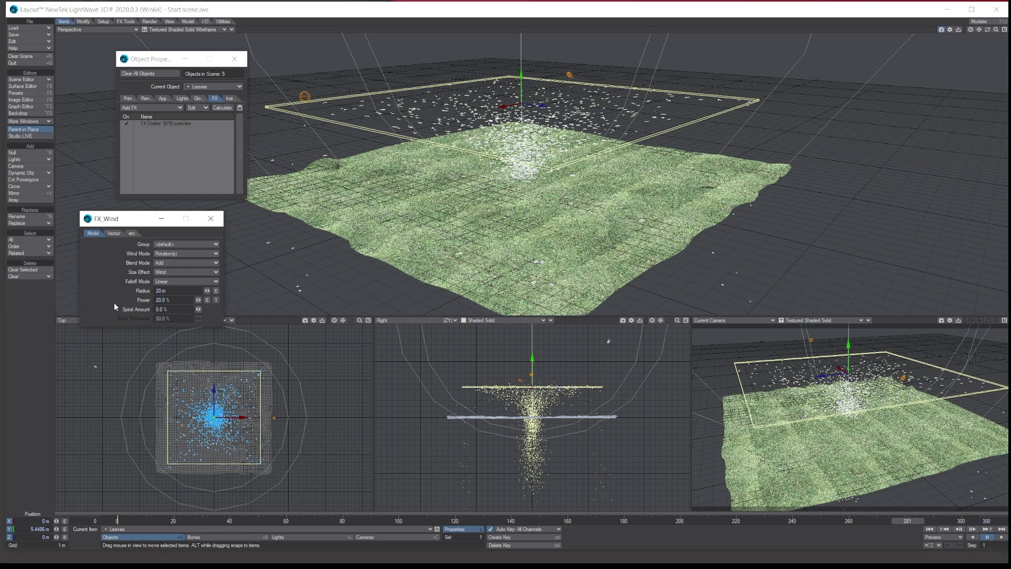
pyautogui.click(118, 521)
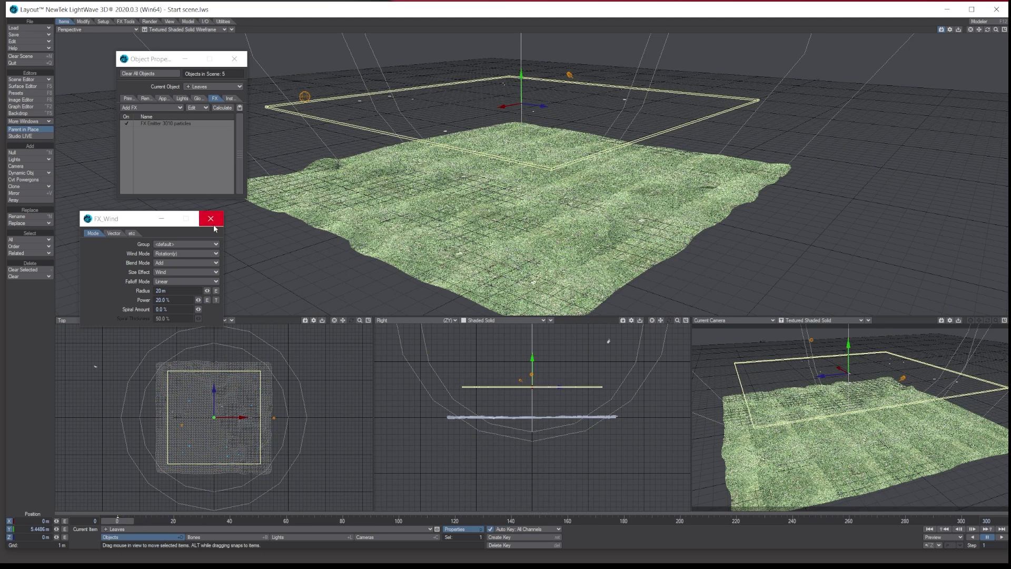
# - Add an FX_Collision effect to the Leaf 1:Ground object and open its settings
pyautogui.click(211, 219)
pyautogui.click(235, 61)
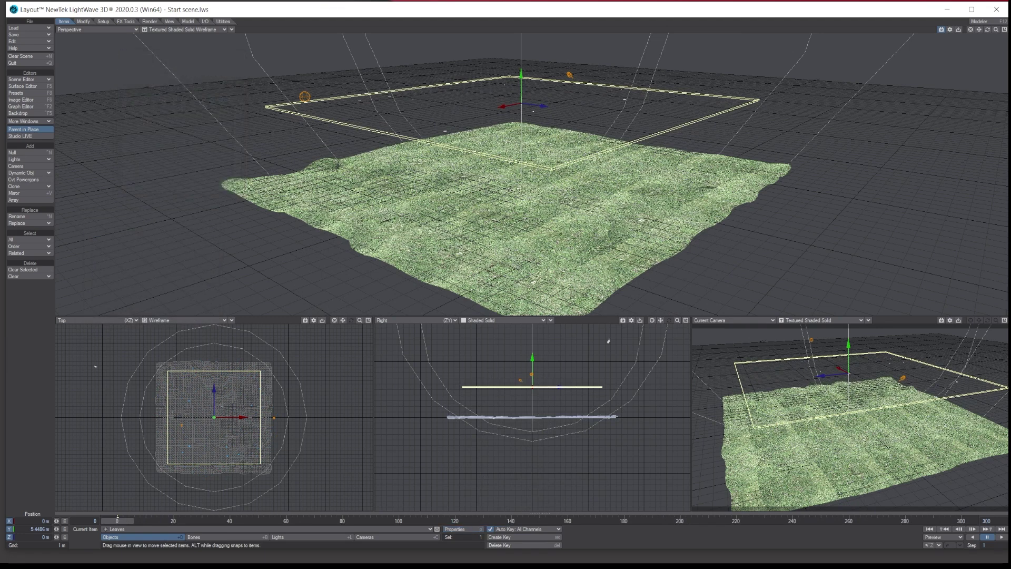
pyautogui.press('Up')
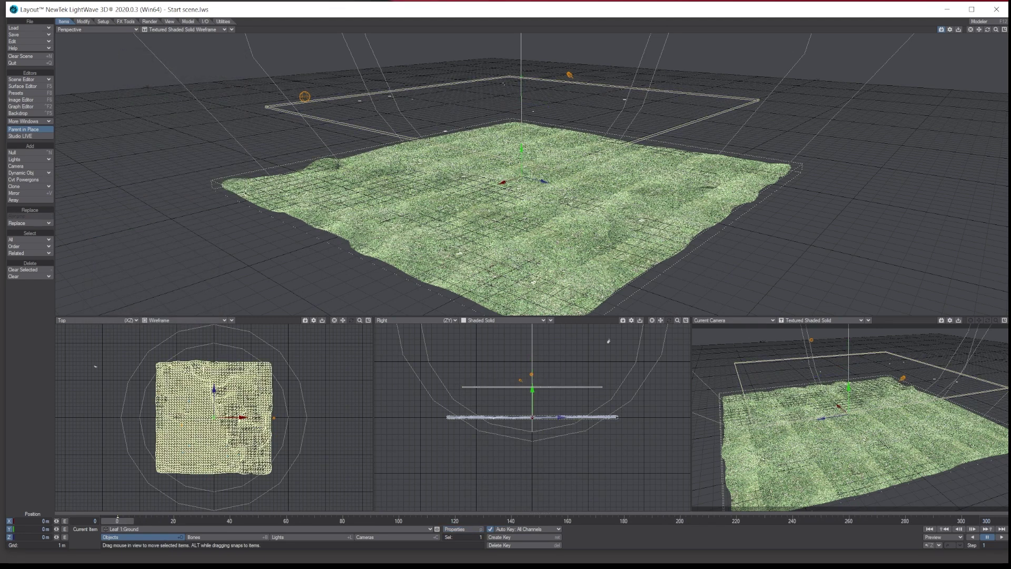
pyautogui.click(466, 529)
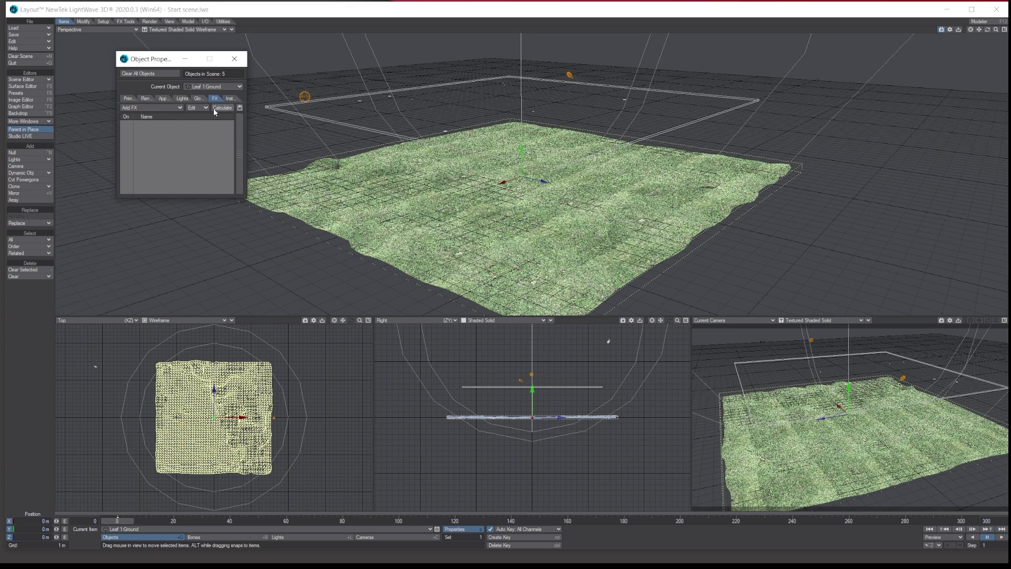
pyautogui.click(135, 108)
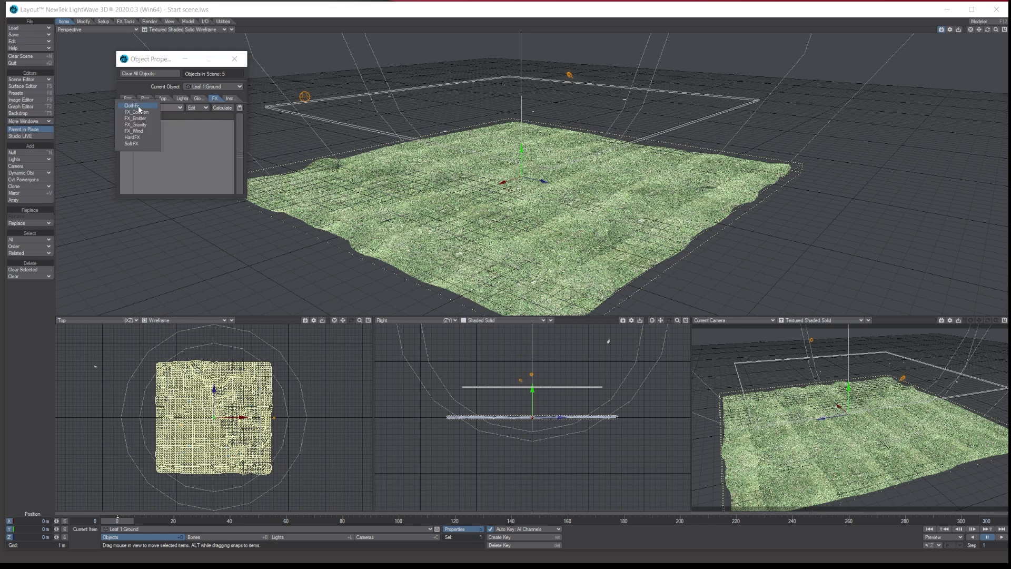
pyautogui.click(146, 112)
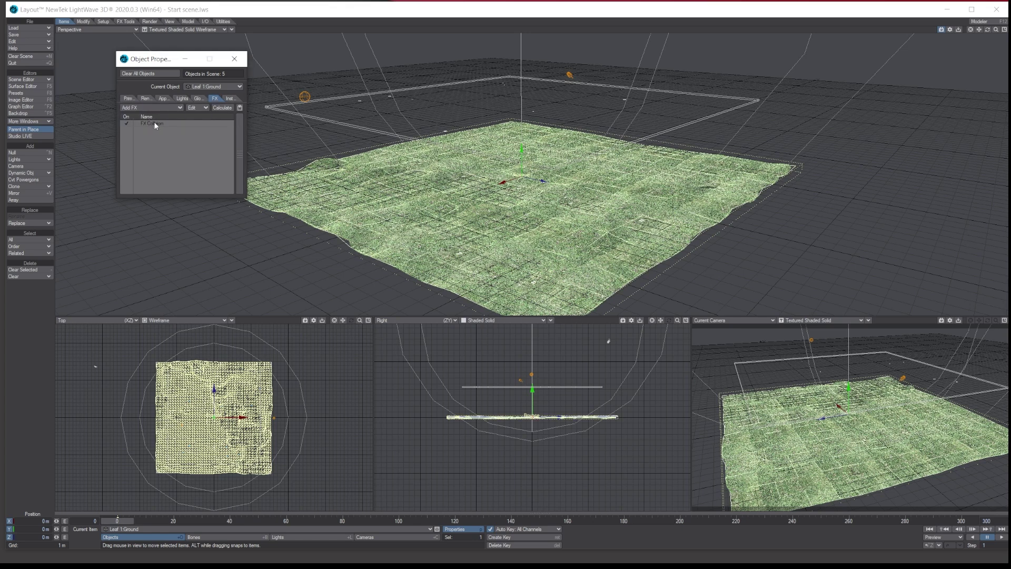
pyautogui.click(154, 123)
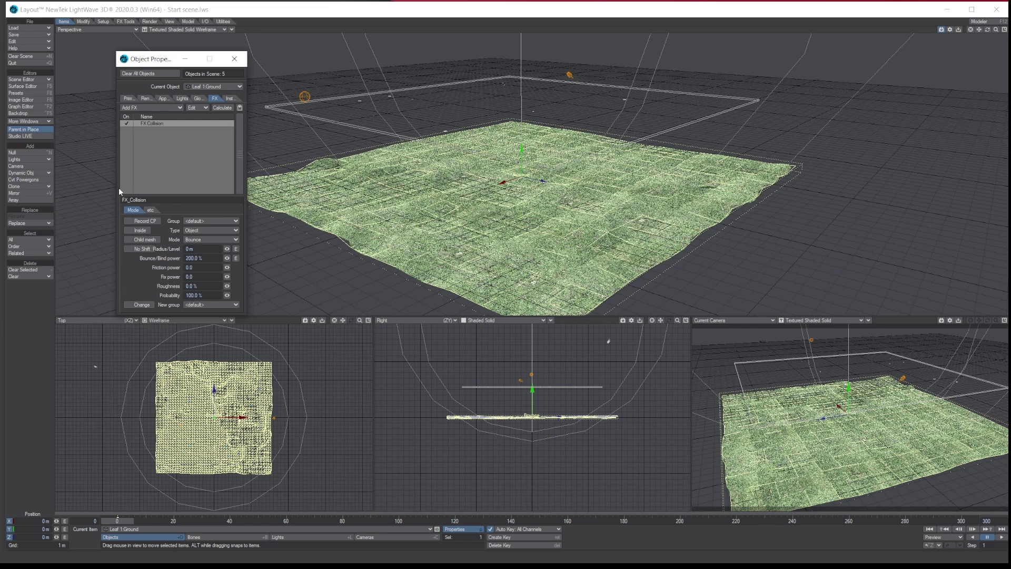
# - Set the ground collision's type to Object-Subdiv
pyautogui.click(191, 231)
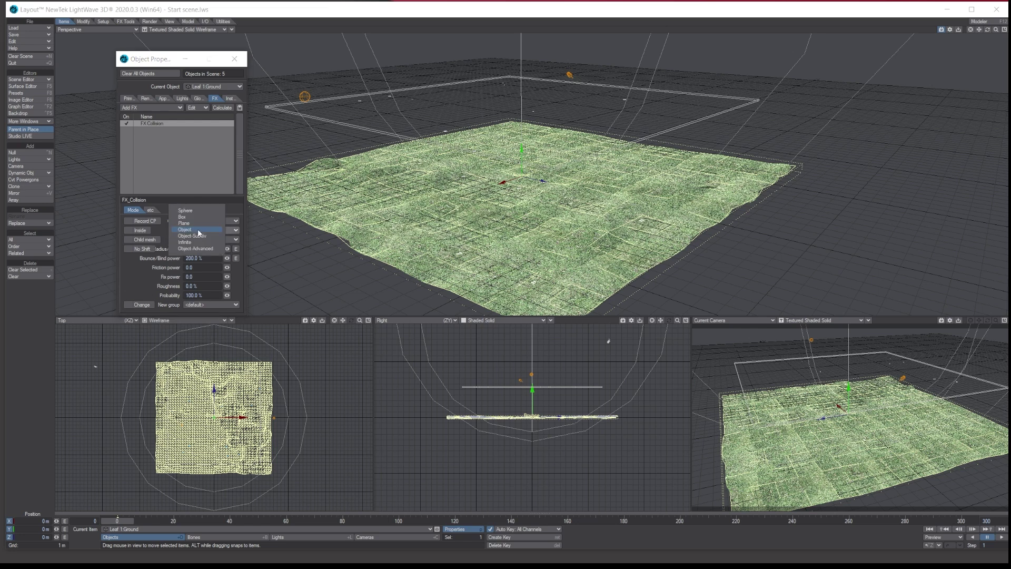
pyautogui.click(185, 229)
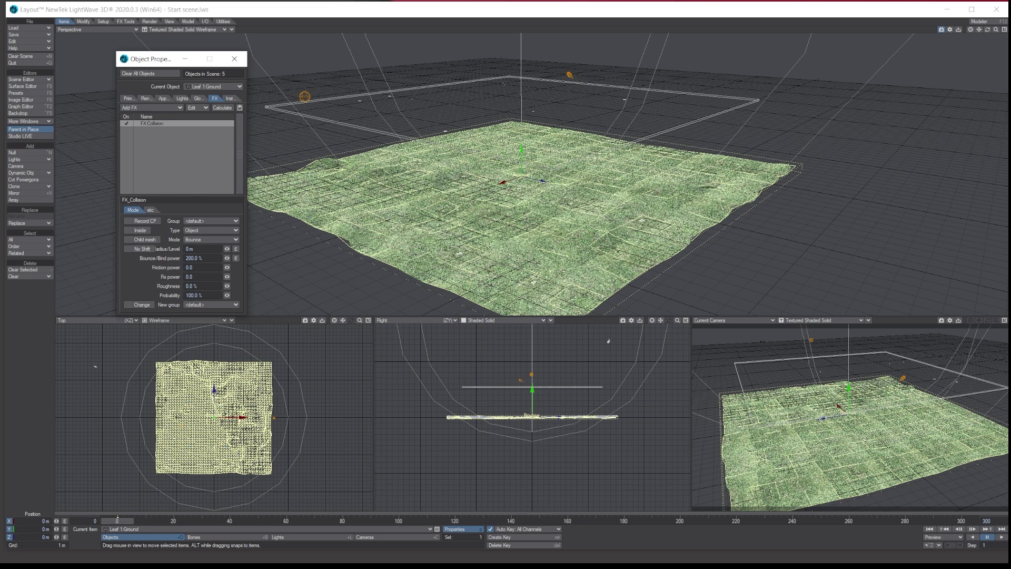
pyautogui.click(210, 230)
pyautogui.click(210, 237)
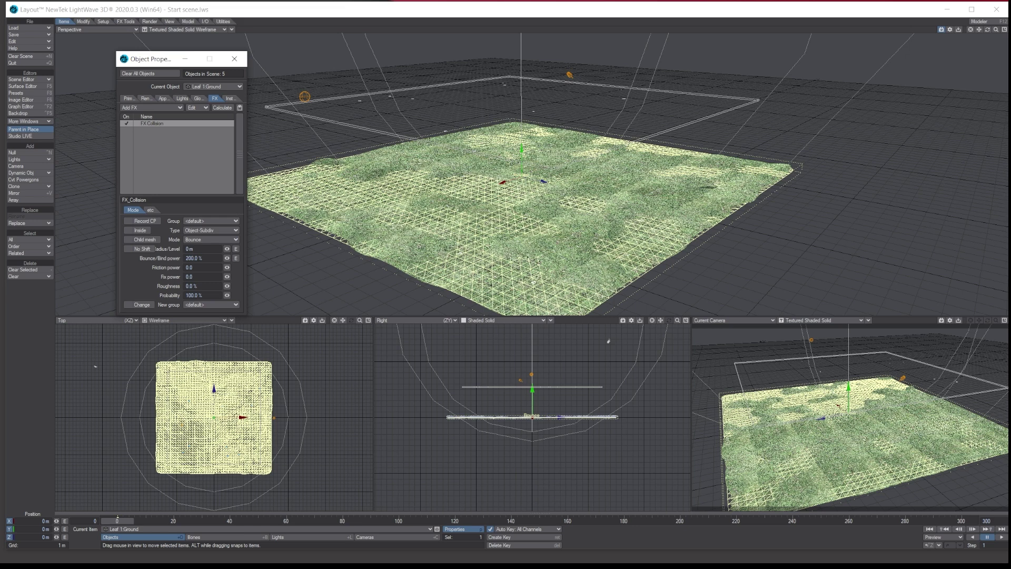
# - Set the ground collision's radius to 50 mm, bounce 0%, friction and fix power 100, roughness 100%, enable No Shift, and calculate the dynamics
pyautogui.click(201, 249)
pyautogui.click(207, 259)
pyautogui.write('0')
pyautogui.press('Tab')
pyautogui.write('100')
pyautogui.press('Tab')
pyautogui.write('100')
pyautogui.press('Tab')
pyautogui.write('100')
pyautogui.press('Tab')
pyautogui.click(138, 248)
pyautogui.click(222, 108)
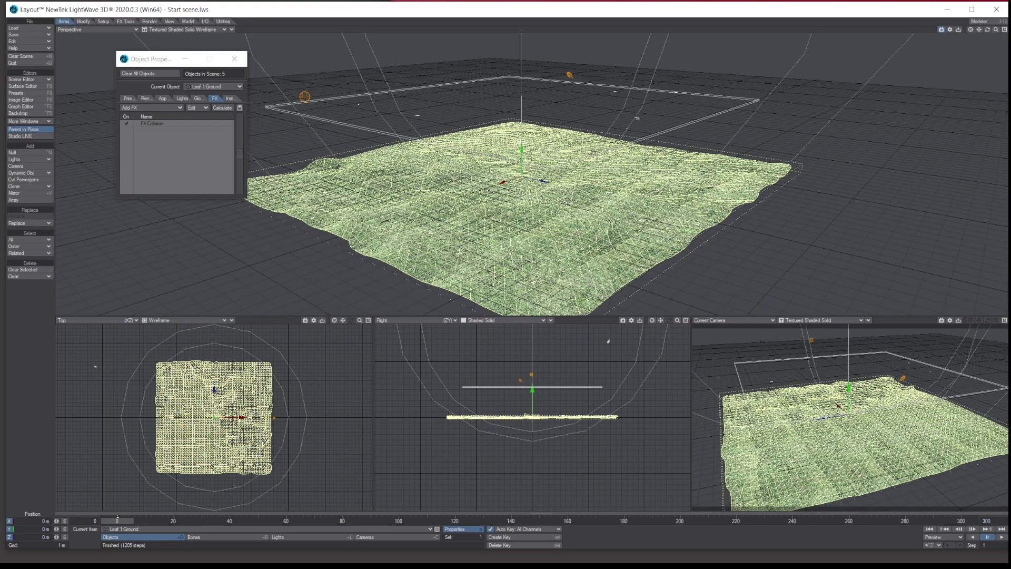
# - Change the ground collision's mode to Stick and recalculate the dynamics
pyautogui.moveTo(987, 30)
pyautogui.mouseDown()
pyautogui.moveTo(976, 31)
pyautogui.moveTo(974, 50)
pyautogui.moveTo(977, 32)
pyautogui.mouseUp()
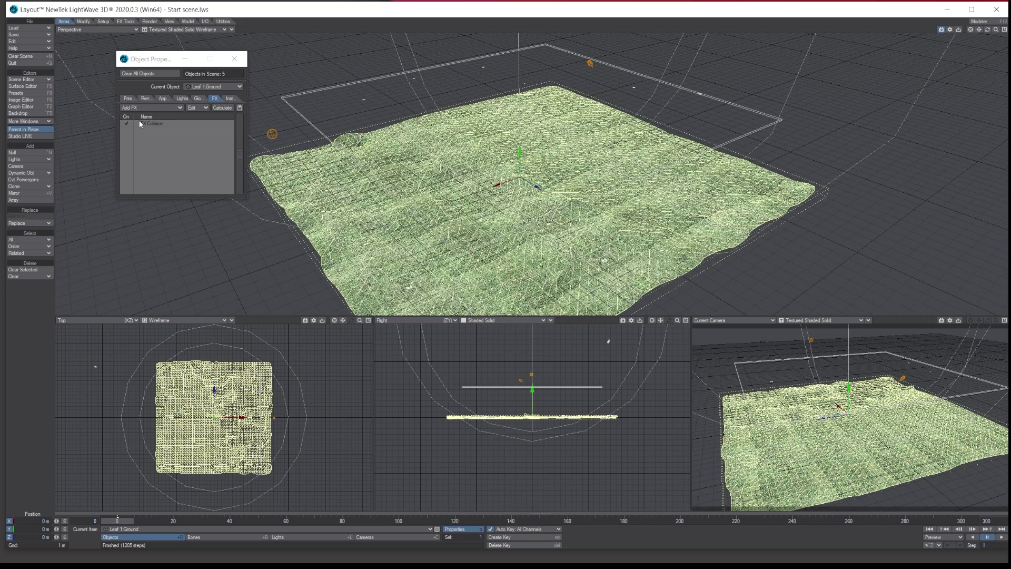
pyautogui.click(160, 123)
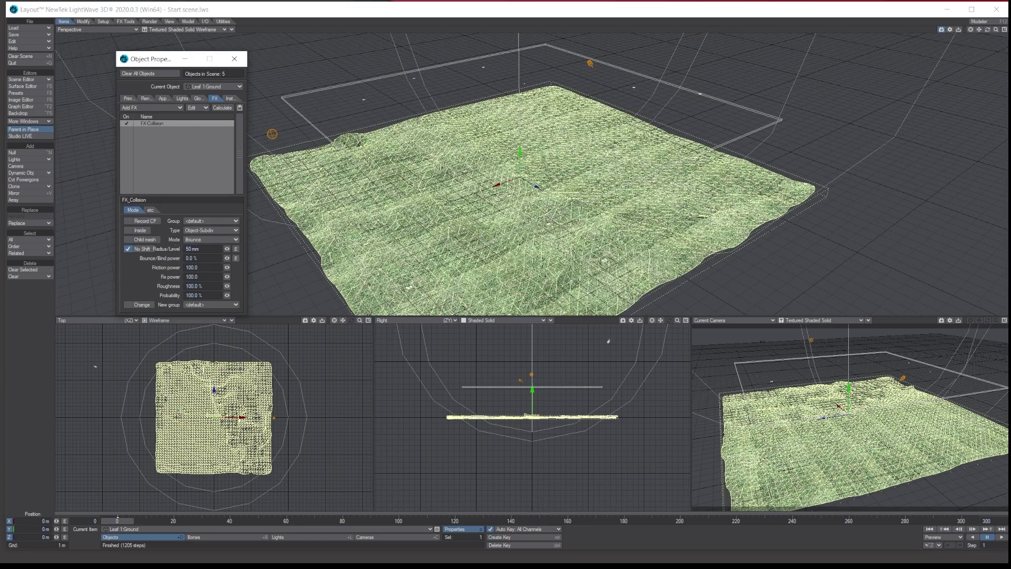
pyautogui.moveTo(987, 29)
pyautogui.mouseDown()
pyautogui.moveTo(988, 58)
pyautogui.moveTo(987, 32)
pyautogui.mouseUp()
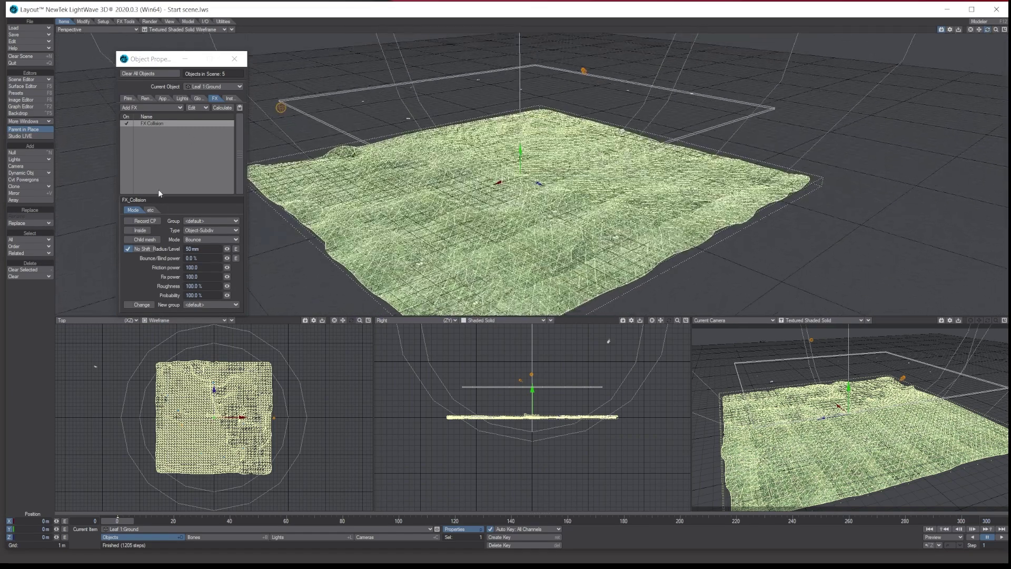
pyautogui.click(193, 241)
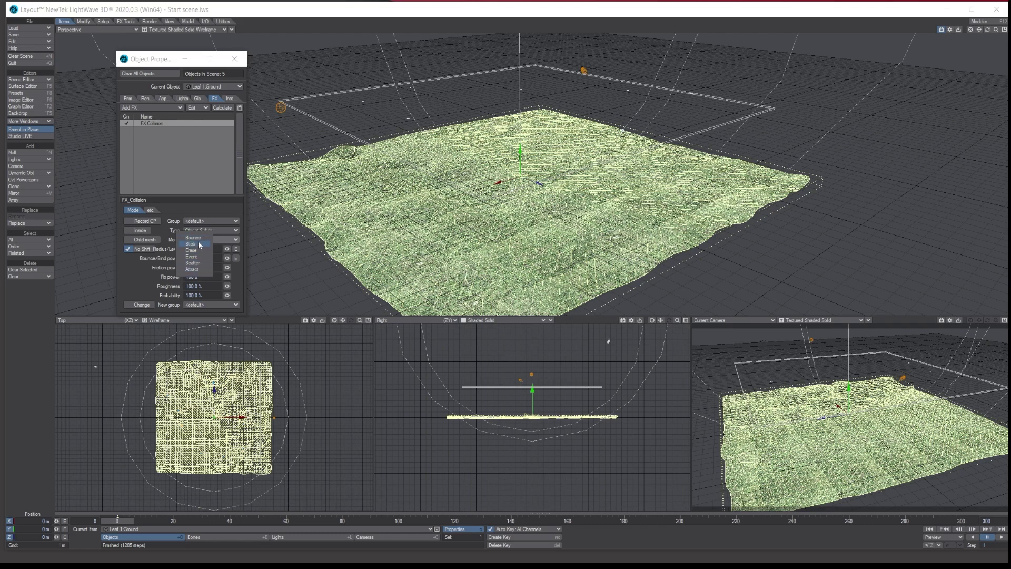
pyautogui.click(200, 244)
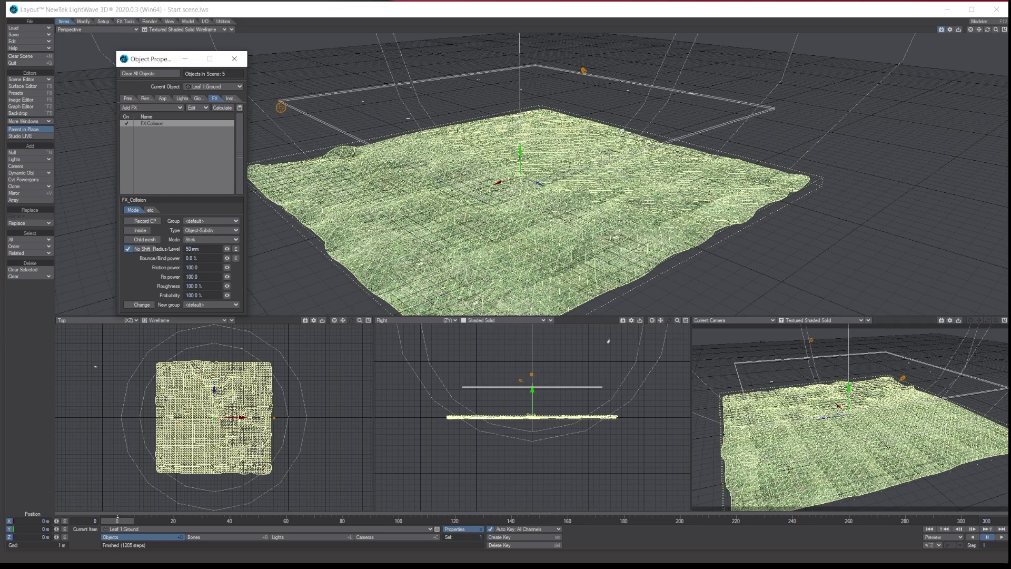
pyautogui.click(223, 107)
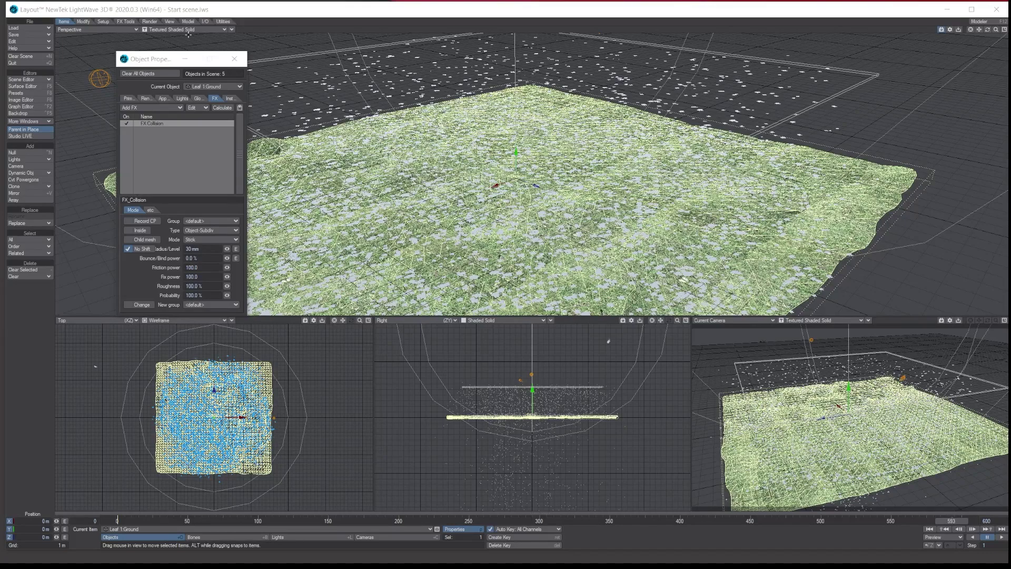
# - Move through the simulation frames to examine how the falling leaves settle on the ground
pyautogui.click(959, 529)
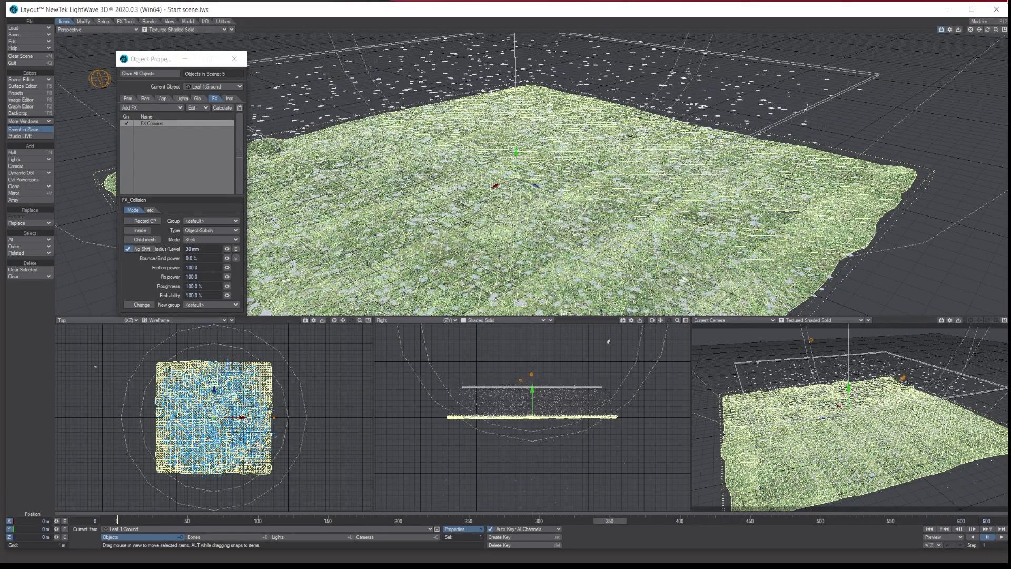
pyautogui.moveTo(996, 30); pyautogui.dragTo(988, 34)
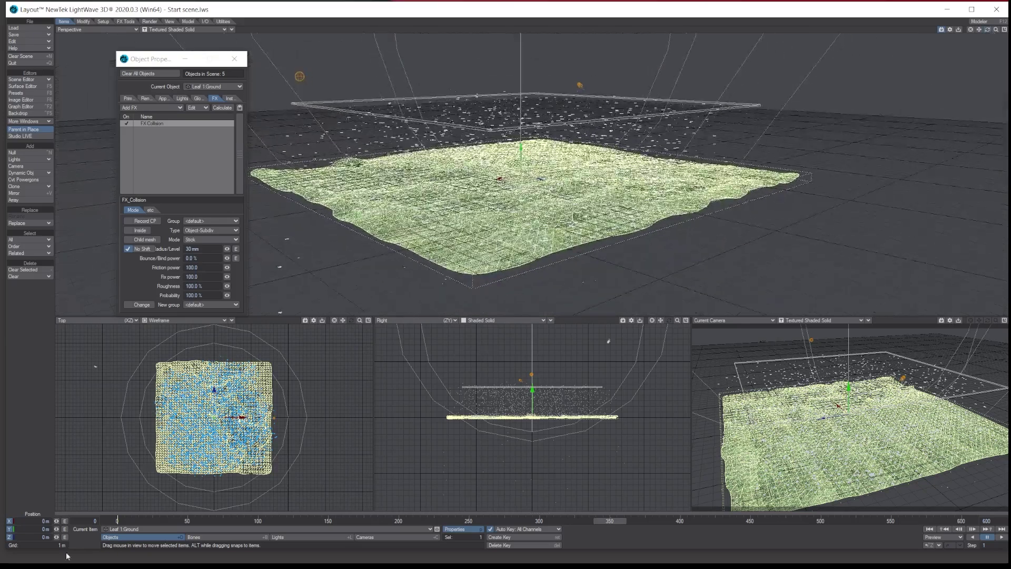
pyautogui.moveTo(116, 520); pyautogui.dragTo(282, 520)
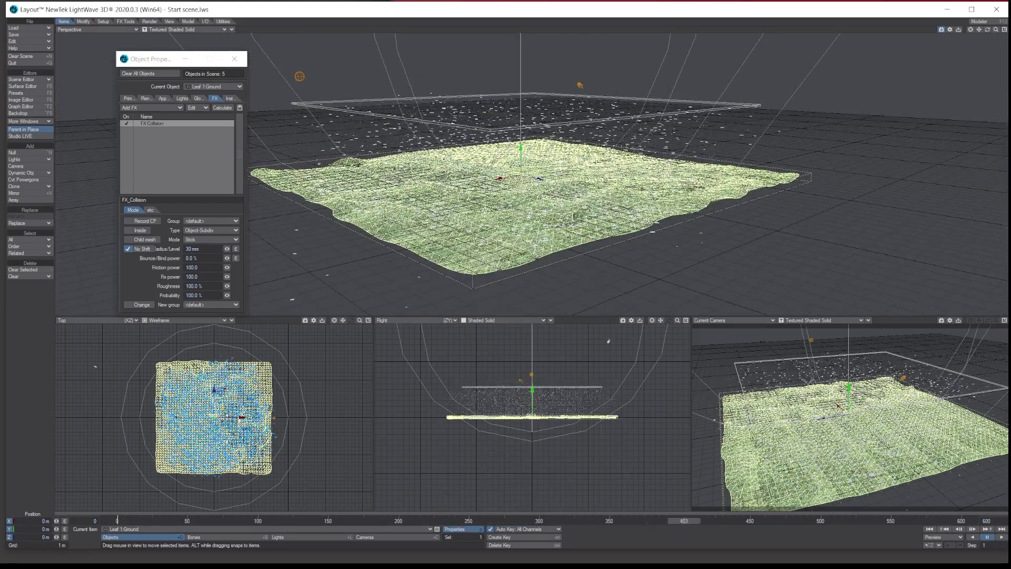
# - Preview the leaves on the grass with VPR in the perspective view, and return the view to Textured Shaded Solid
pyautogui.click(193, 29)
pyautogui.click(190, 48)
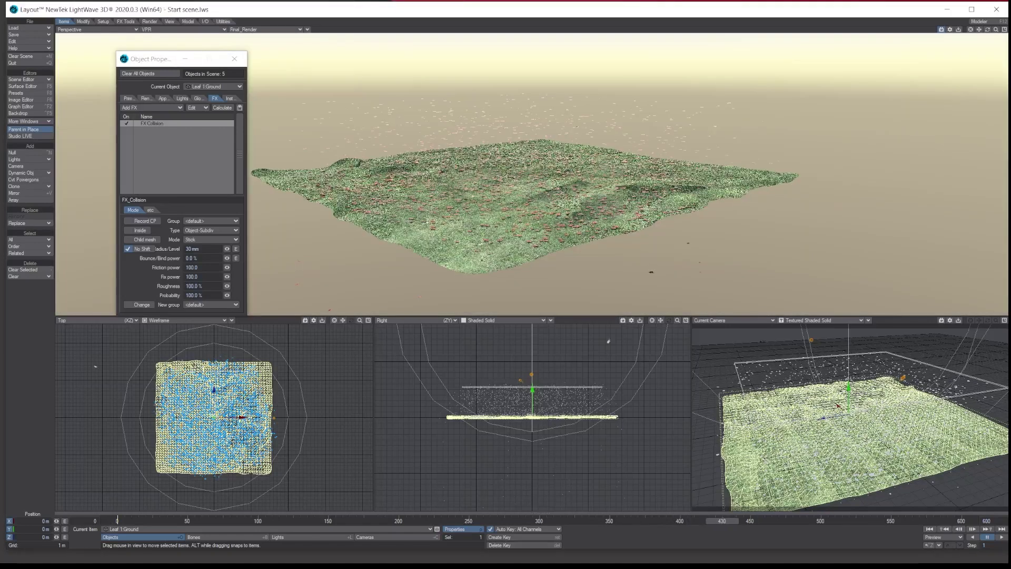
pyautogui.moveTo(977, 29); pyautogui.dragTo(978, 45)
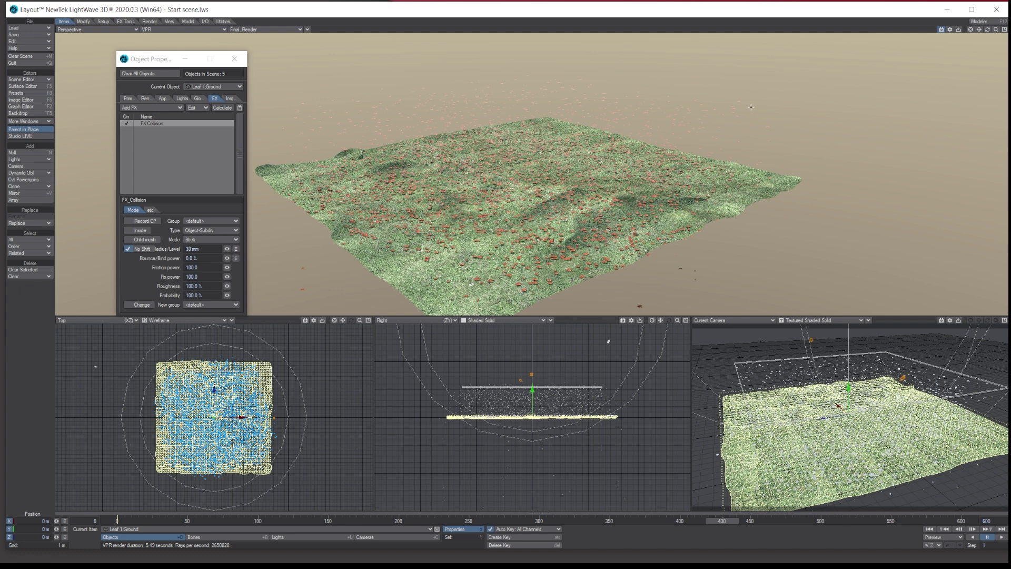
pyautogui.click(177, 29)
pyautogui.click(179, 36)
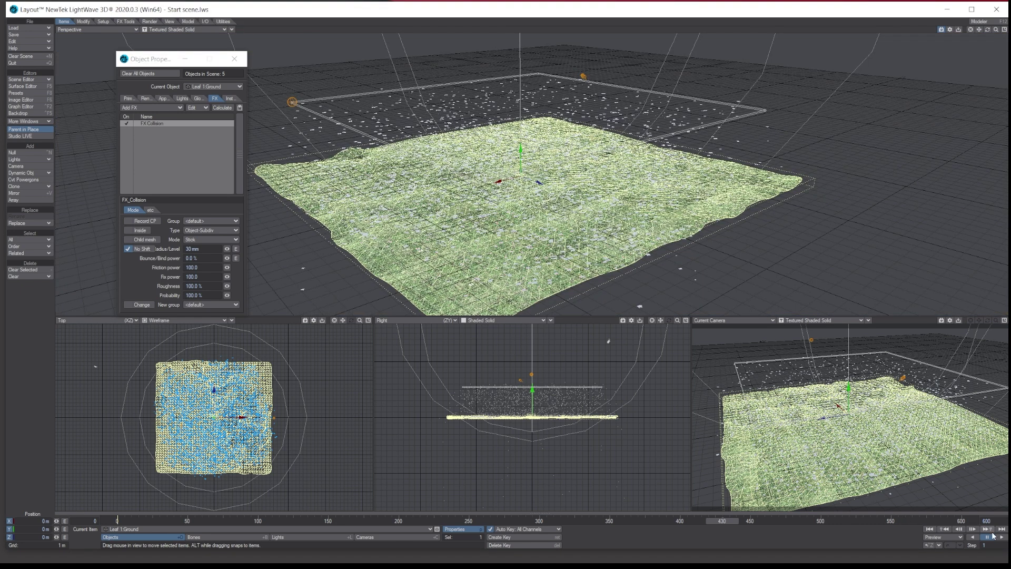